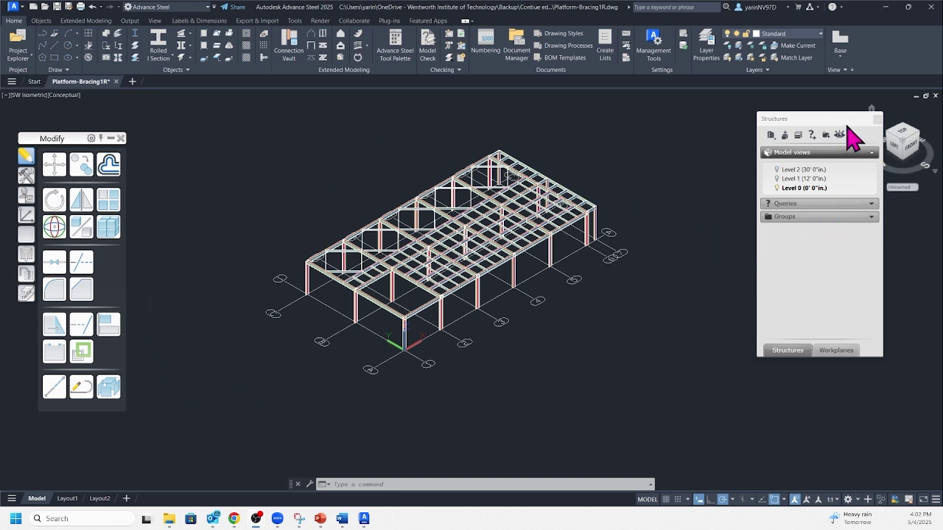
Step: Close the Structures palette and reopen it with Project Explorer
{"action": "left_click", "coordinate": [877, 119]}
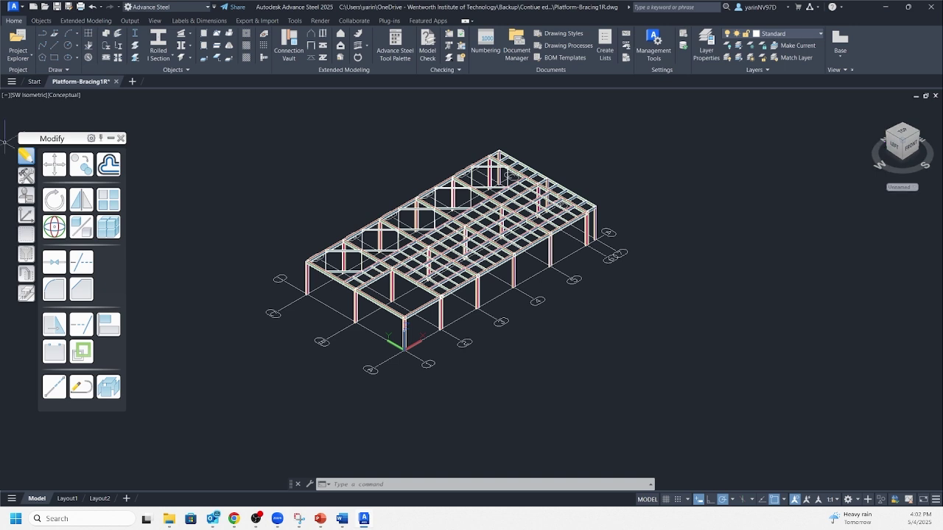
{"action": "left_click", "coordinate": [28, 60]}
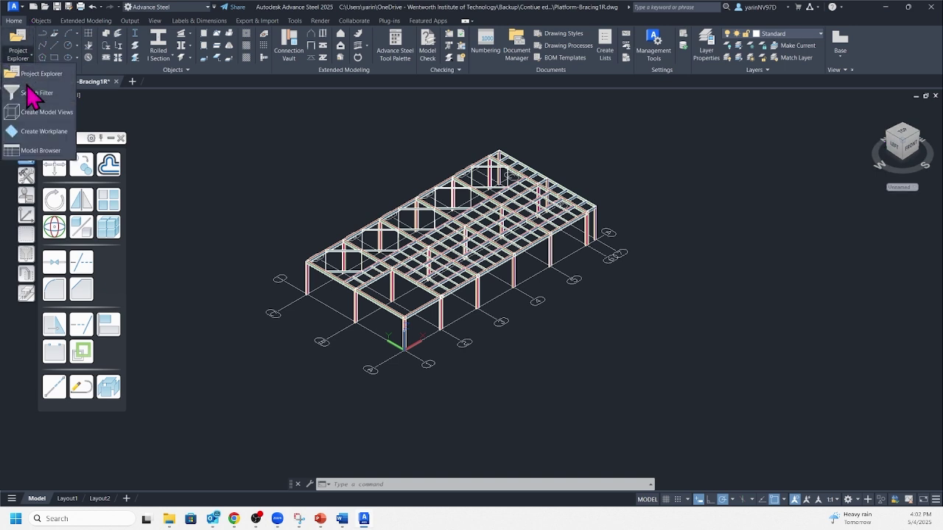
{"action": "left_click", "coordinate": [30, 82]}
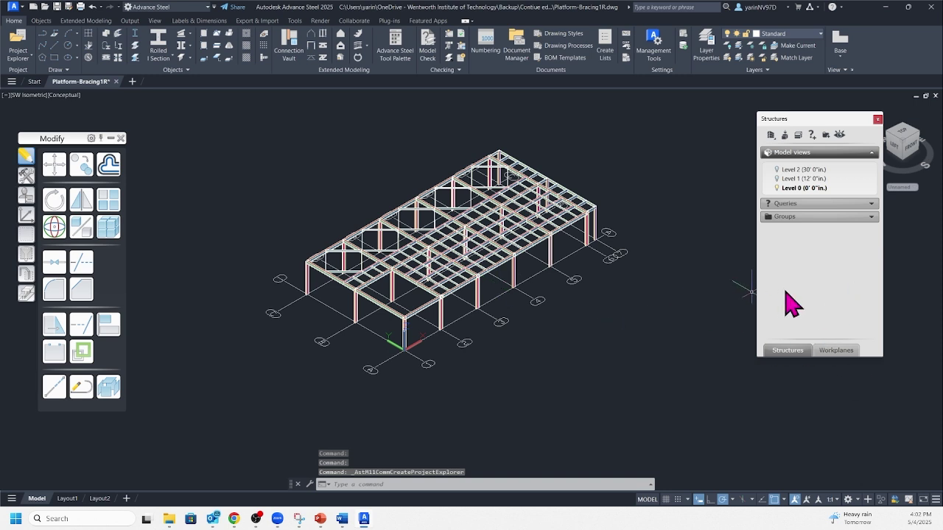
Step: Create a model view at grid line 1 using the grid line definition method and name it Grid
{"action": "left_click", "coordinate": [785, 137]}
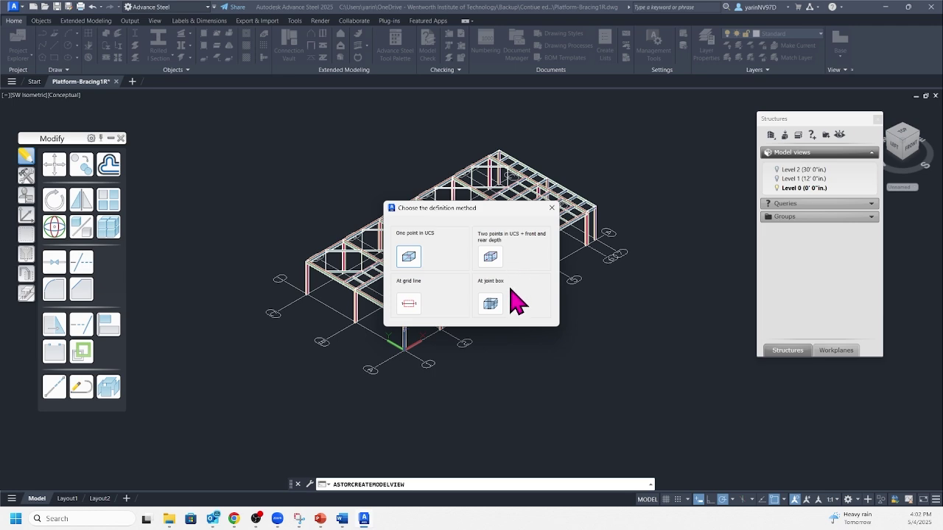
{"action": "left_click", "coordinate": [411, 306]}
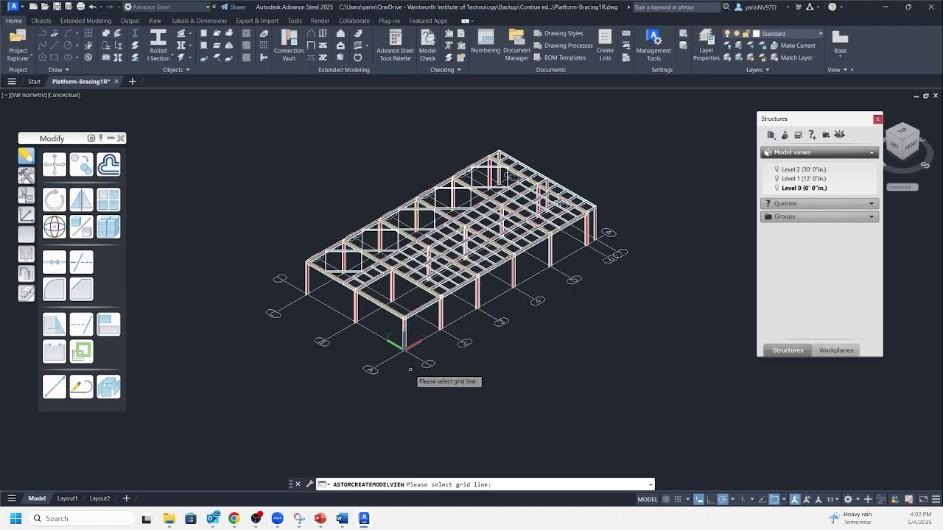
{"action": "scroll", "coordinate": [411, 359], "scroll_direction": "up", "scroll_amount": 5}
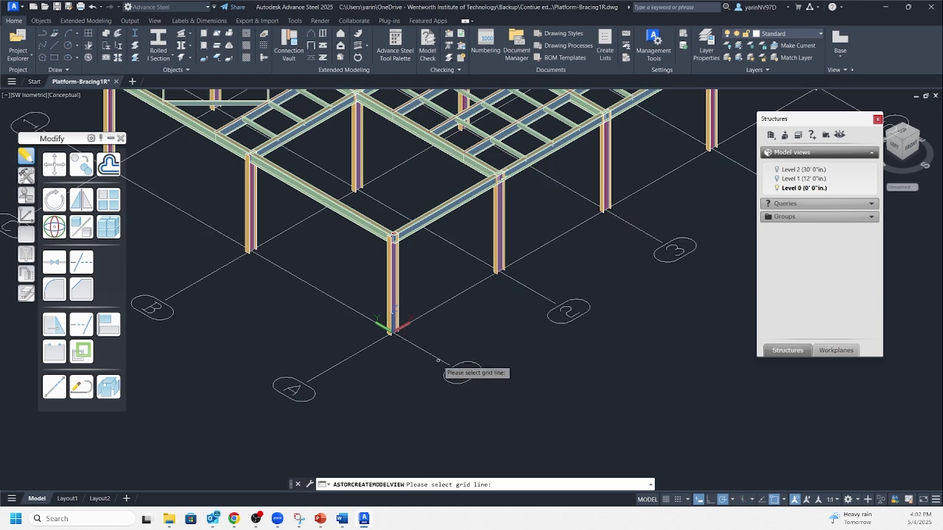
{"action": "left_click", "coordinate": [437, 360]}
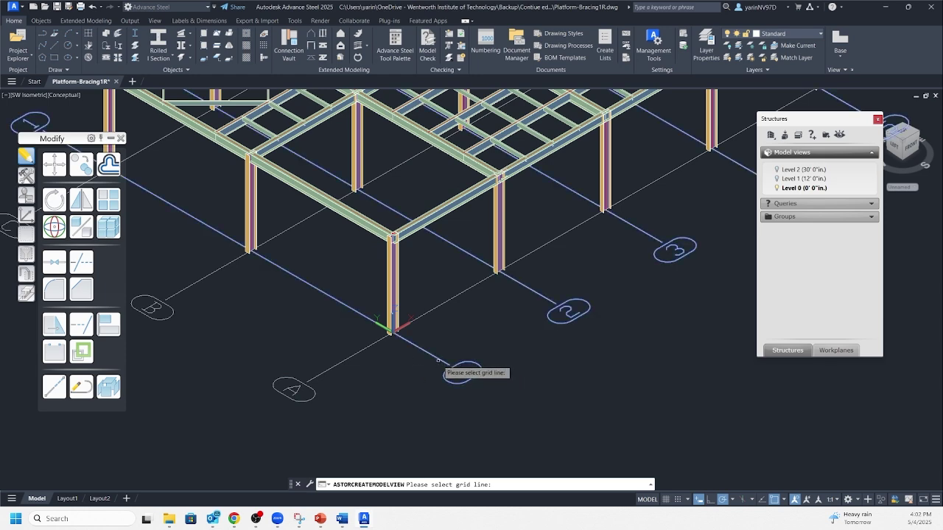
{"action": "key", "text": "Return"}
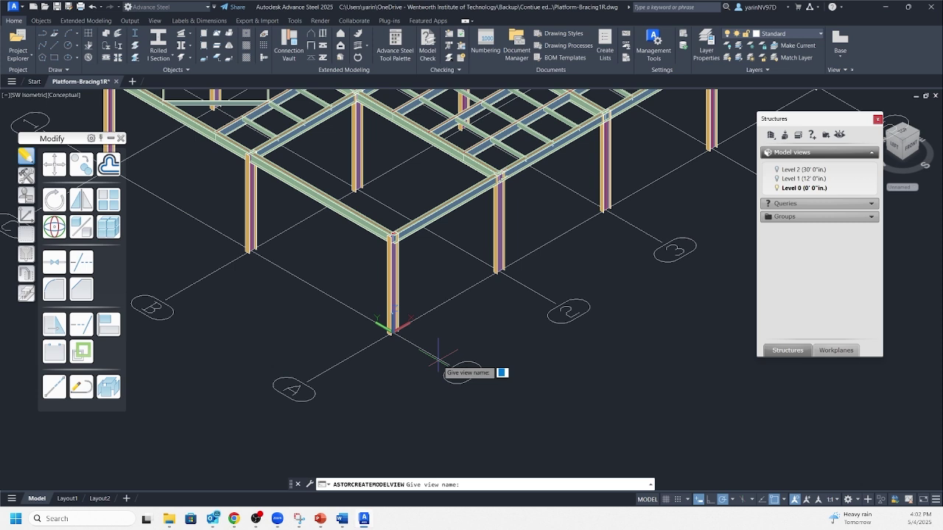
{"action": "type", "text": "Grid"}
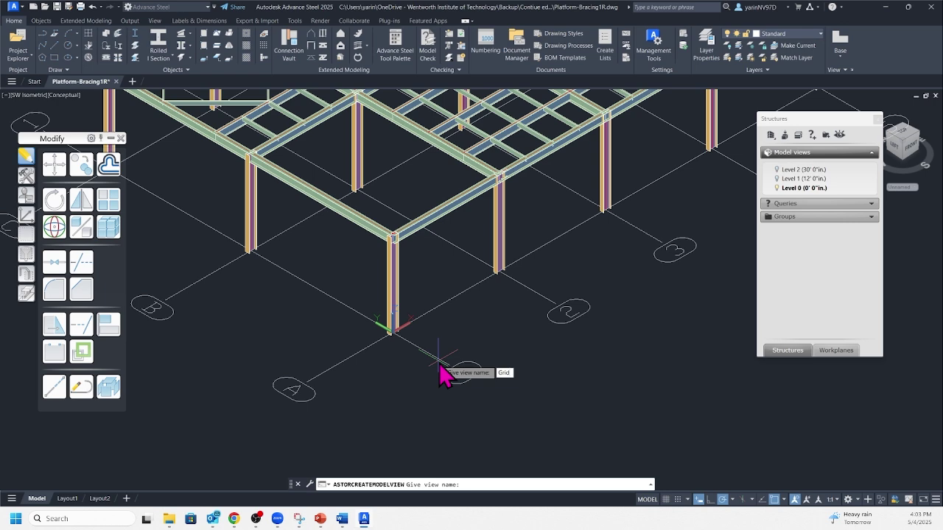
{"action": "key", "text": "Return"}
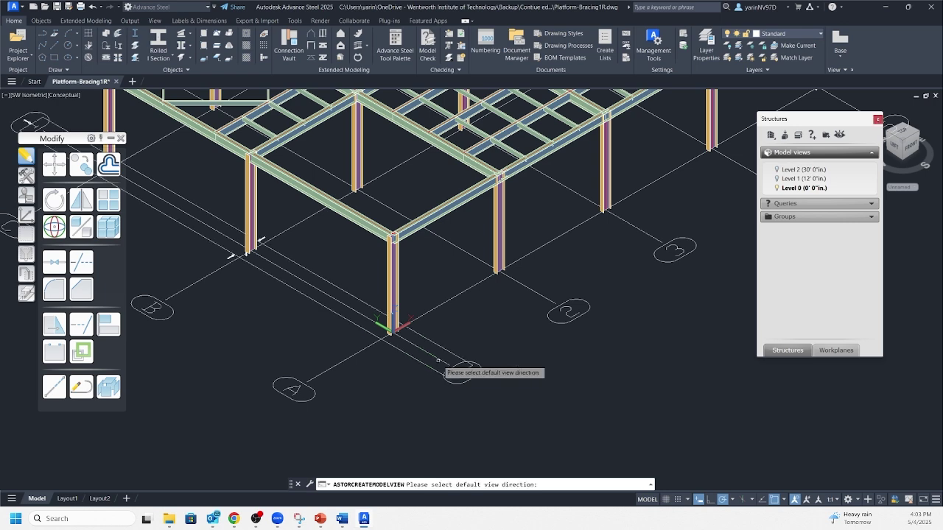
Step: Set the Grid view's default direction with the horizontal arrow inside the building that points outward across grid line 1
{"action": "scroll", "coordinate": [437, 361], "scroll_direction": "down", "scroll_amount": 3}
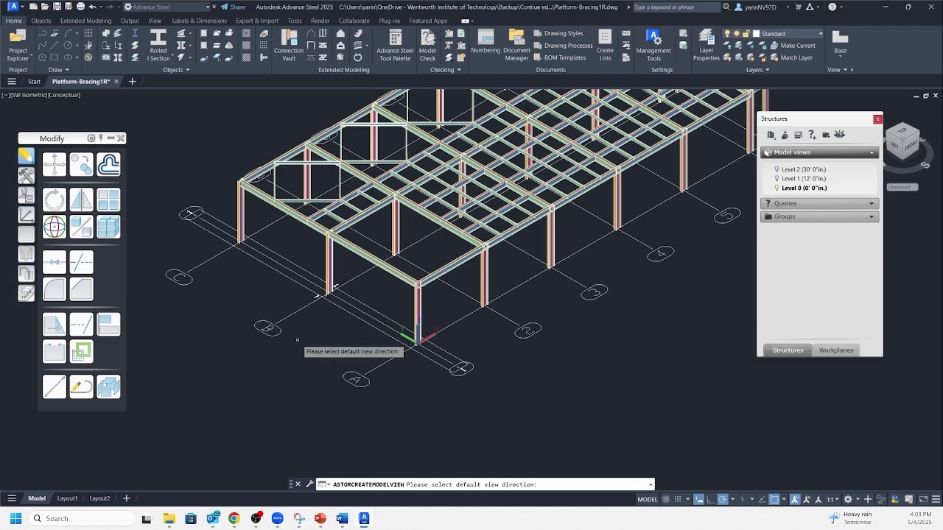
{"action": "mouse_move", "coordinate": [297, 341]}
{"action": "middle_mouse_down", "text": "shift"}
{"action": "mouse_move", "coordinate": [304, 330]}
{"action": "mouse_move", "coordinate": [284, 315]}
{"action": "mouse_move", "coordinate": [294, 347]}
{"action": "middle_mouse_up", "text": "shift"}
{"action": "scroll", "coordinate": [307, 309], "scroll_direction": "up", "scroll_amount": 6}
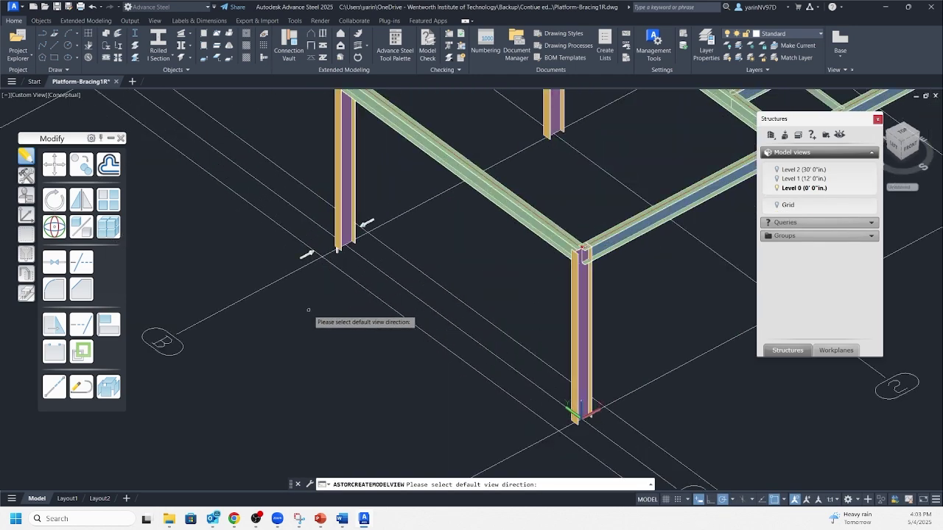
{"action": "middle_click_drag", "start_coordinate": [368, 258], "coordinate": [221, 401]}
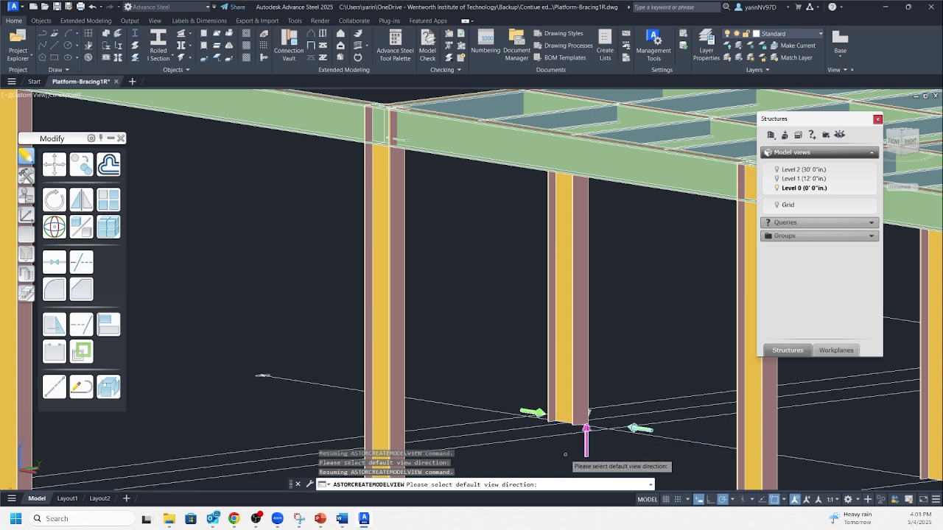
{"action": "scroll", "coordinate": [497, 386], "scroll_direction": "down", "scroll_amount": 2}
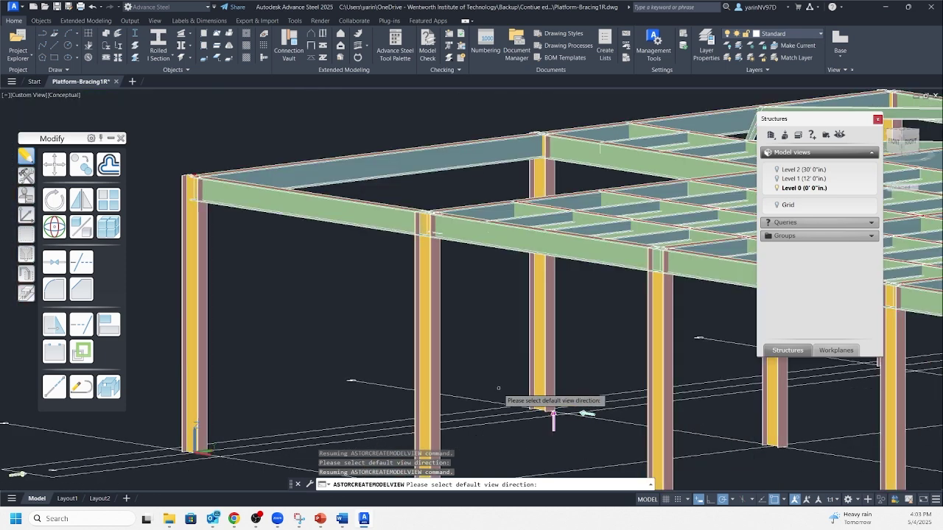
{"action": "mouse_move", "coordinate": [498, 386]}
{"action": "middle_mouse_down", "text": "shift"}
{"action": "mouse_move", "coordinate": [499, 400]}
{"action": "mouse_move", "coordinate": [492, 394]}
{"action": "mouse_move", "coordinate": [503, 393]}
{"action": "middle_mouse_up", "text": "shift"}
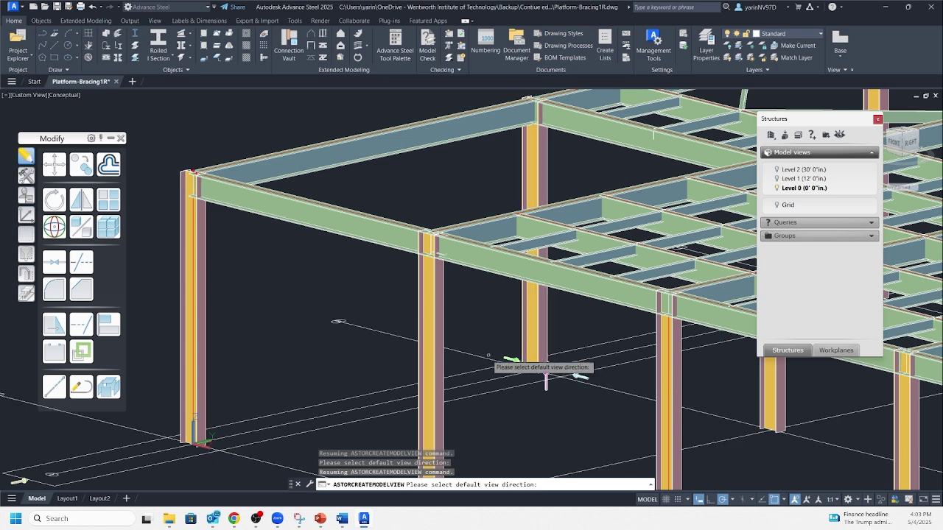
{"action": "left_click", "coordinate": [581, 377]}
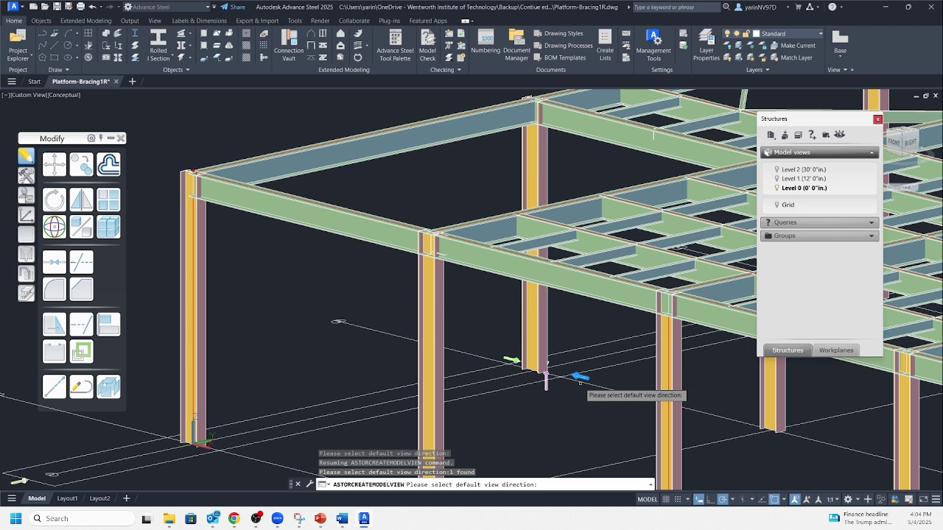
{"action": "key", "text": "Return"}
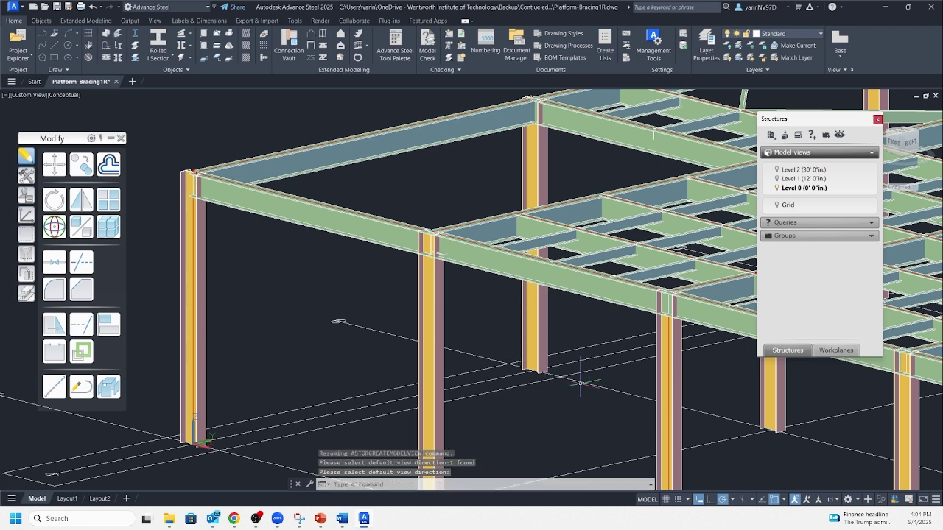
Step: Switch the model to the SE Isometric view
{"action": "left_click", "coordinate": [31, 99]}
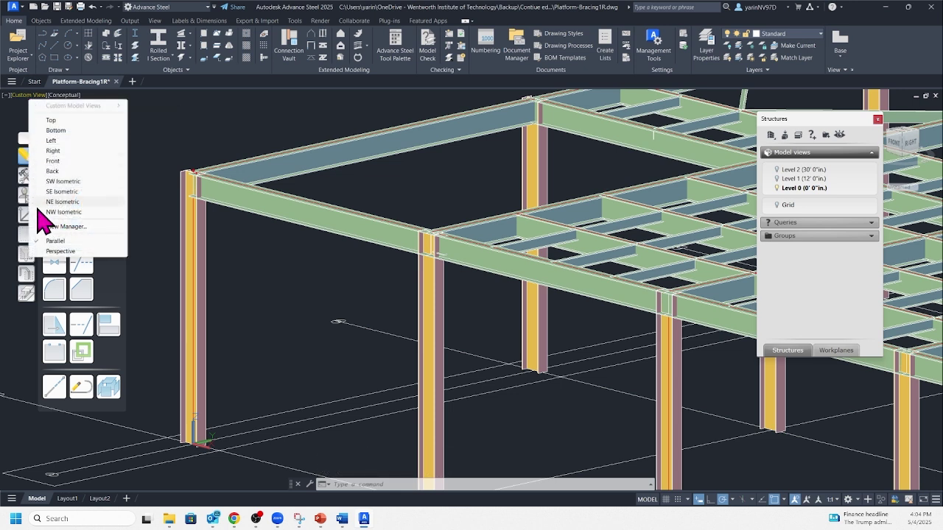
{"action": "left_click", "coordinate": [64, 192]}
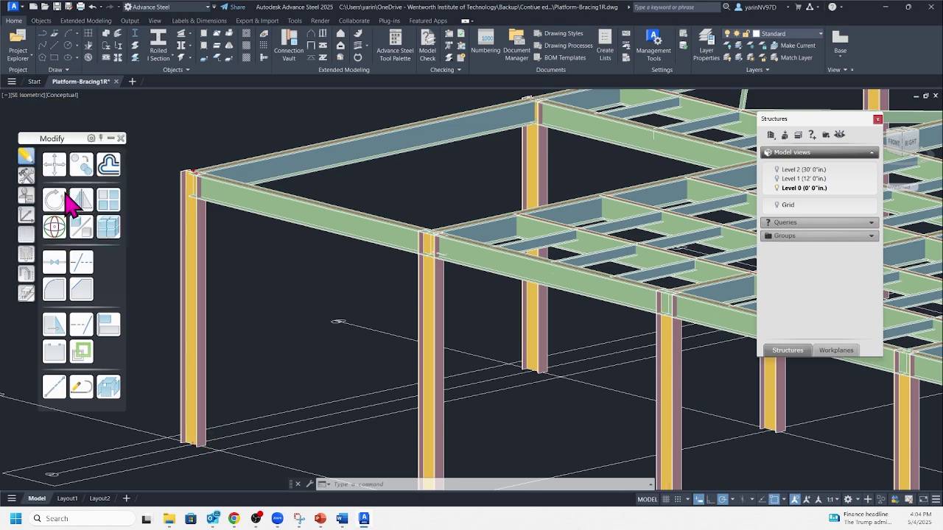
{"action": "scroll", "coordinate": [307, 293], "scroll_direction": "up", "scroll_amount": 2}
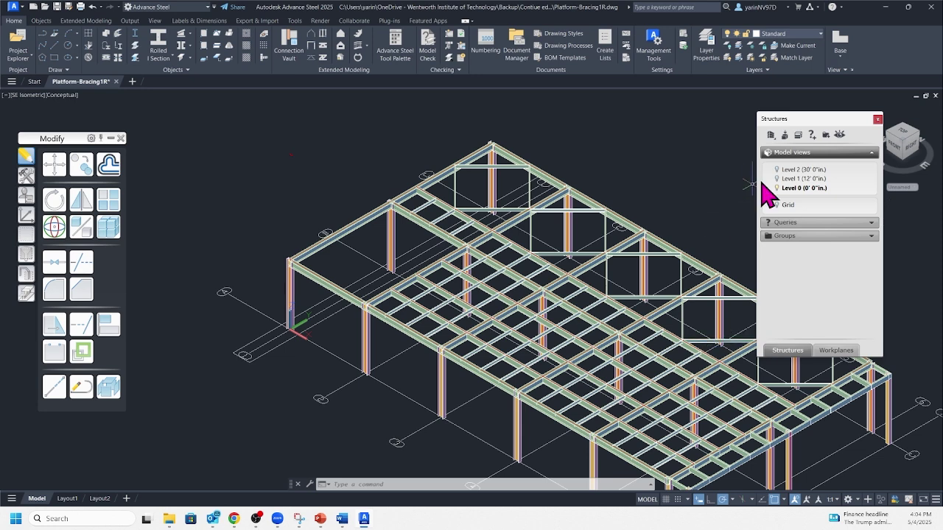
Step: Create a second model view at grid line 6 using the grid line definition method and name it Grid6
{"action": "left_click", "coordinate": [785, 137]}
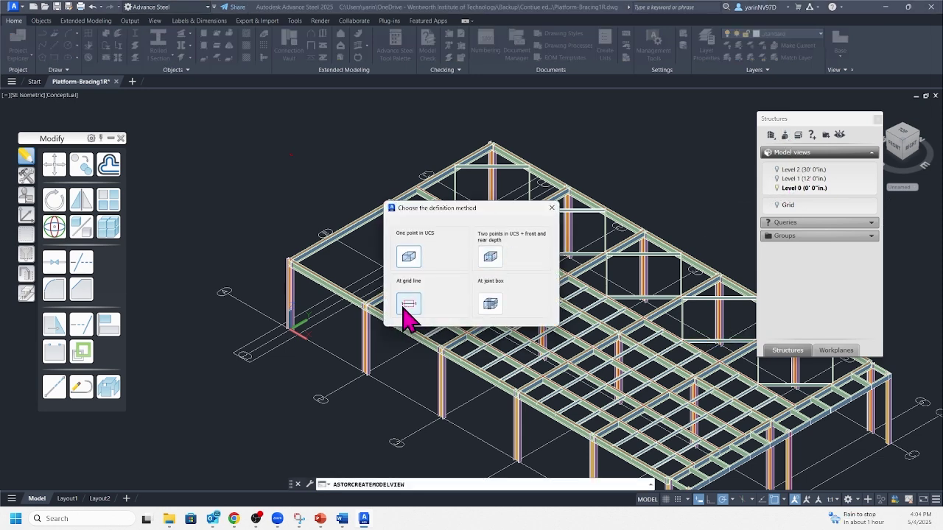
{"action": "left_click", "coordinate": [407, 304]}
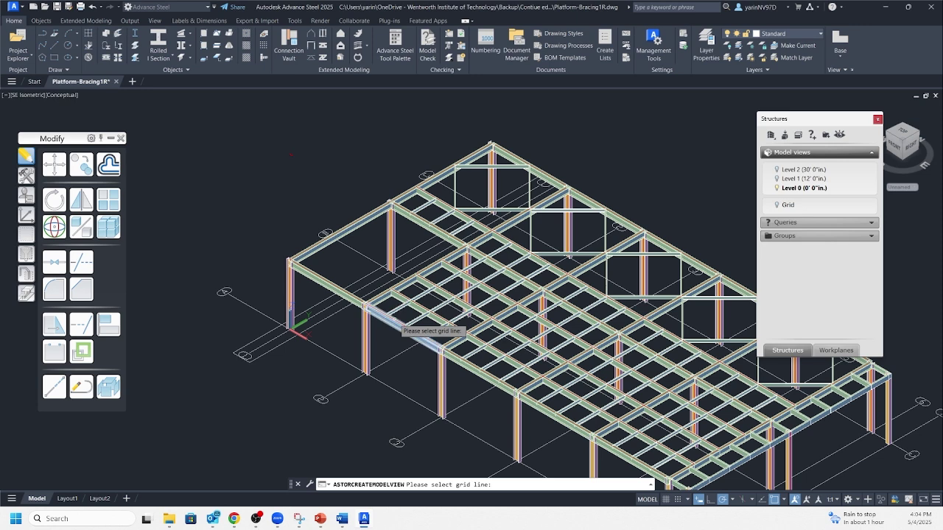
{"action": "scroll", "coordinate": [405, 324], "scroll_direction": "down", "scroll_amount": 3}
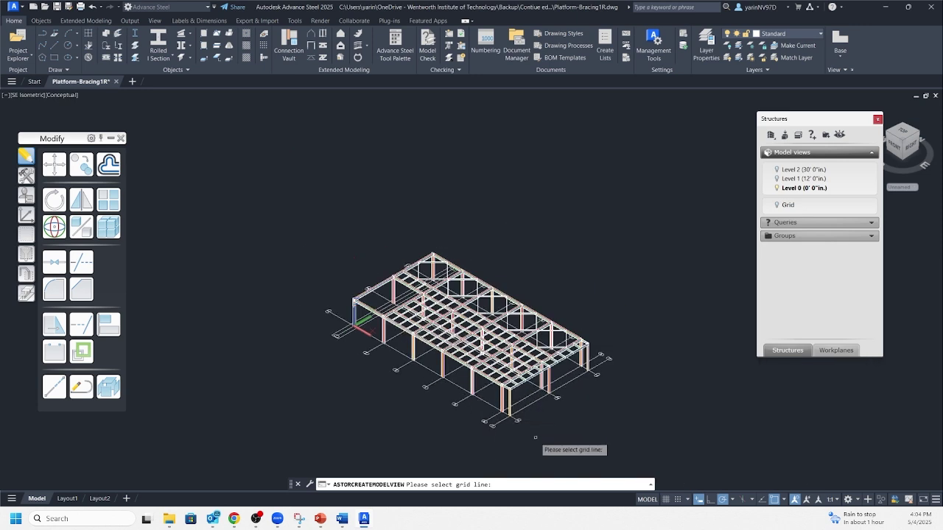
{"action": "scroll", "coordinate": [515, 423], "scroll_direction": "up", "scroll_amount": 6}
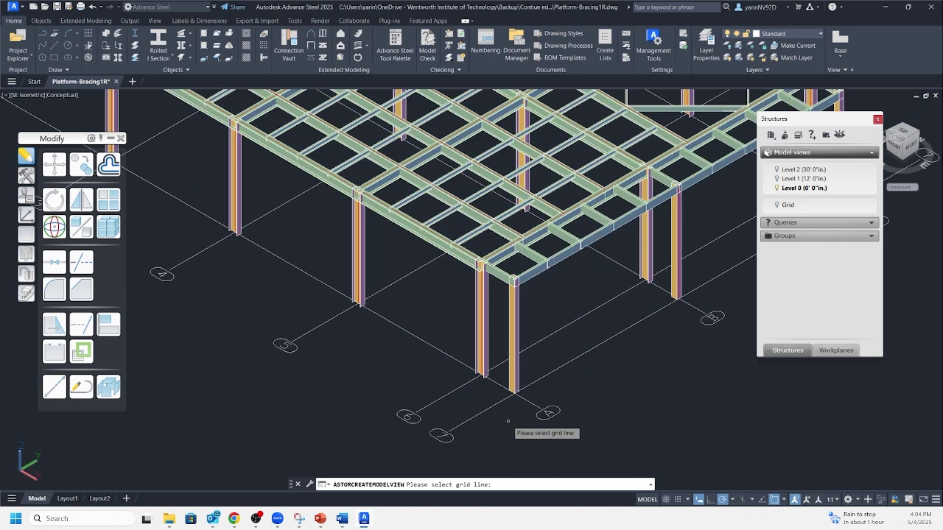
{"action": "left_click", "coordinate": [461, 386]}
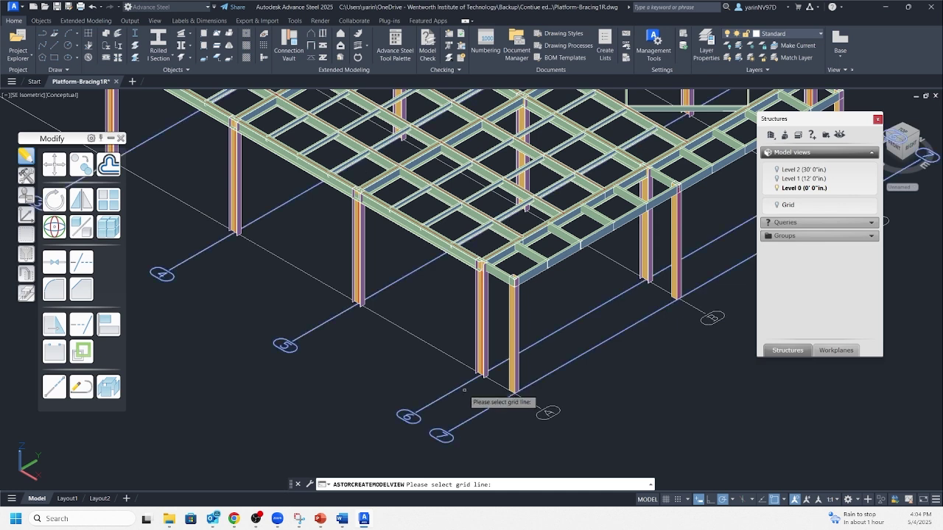
{"action": "left_click", "coordinate": [464, 390]}
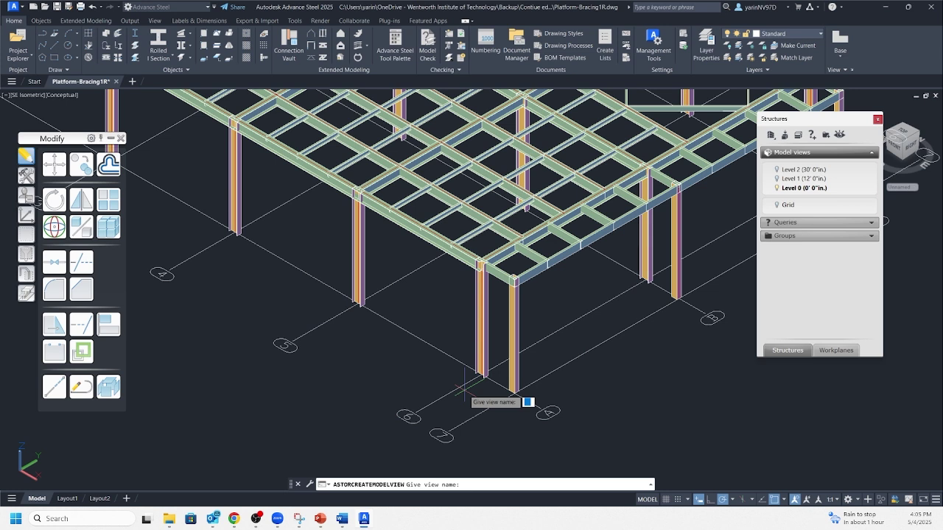
{"action": "type", "text": "Gr"}
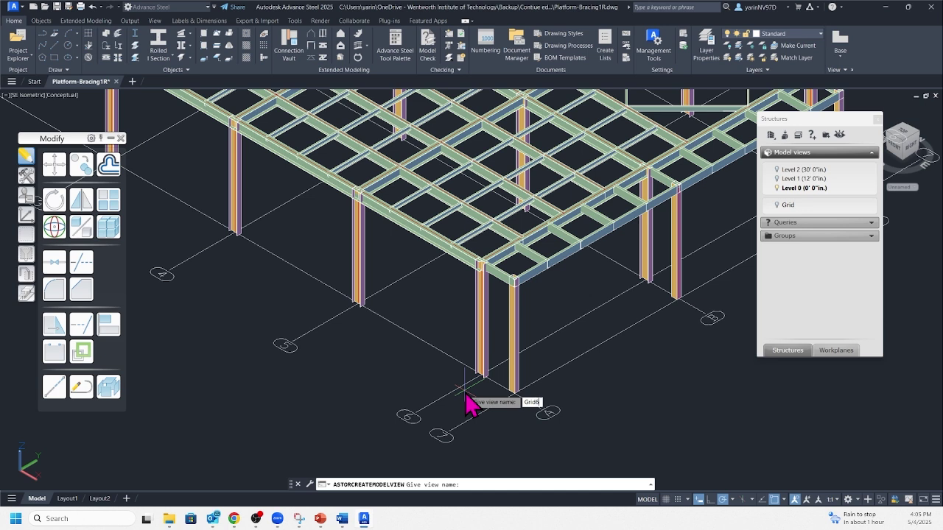
{"action": "type", "text": "id6"}
{"action": "key", "text": "Return"}
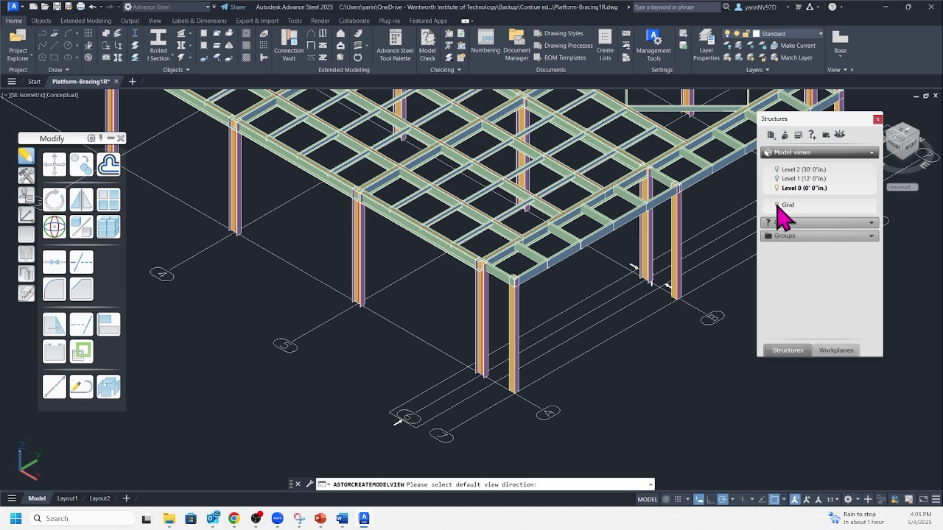
Step: Choose the default view direction for the Grid6 model view at the grid B column to finish creating it
{"action": "scroll", "coordinate": [545, 320], "scroll_direction": "down", "scroll_amount": 4}
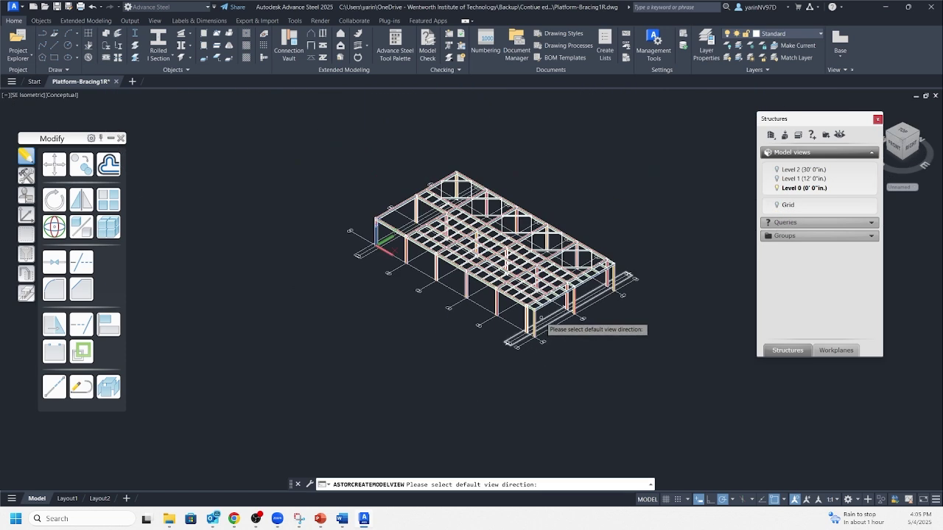
{"action": "scroll", "coordinate": [524, 344], "scroll_direction": "up", "scroll_amount": 3}
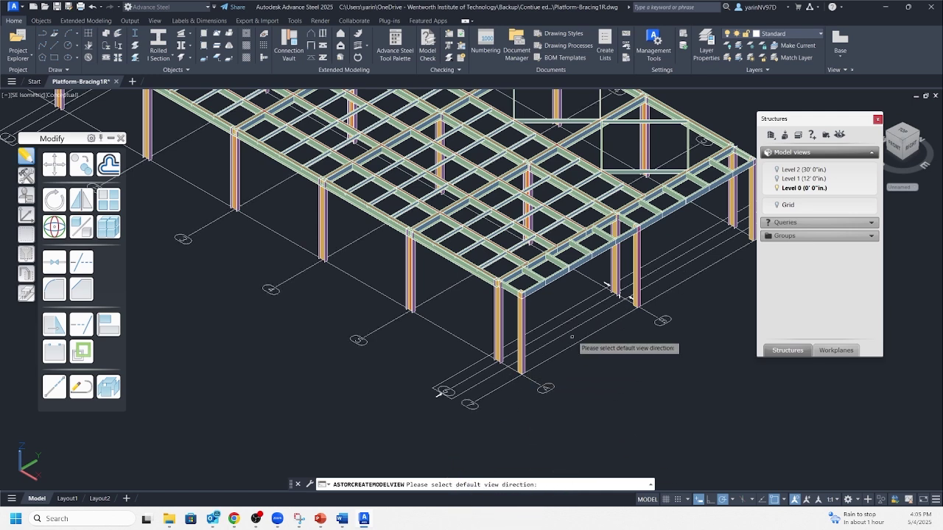
{"action": "scroll", "coordinate": [603, 302], "scroll_direction": "up", "scroll_amount": 4}
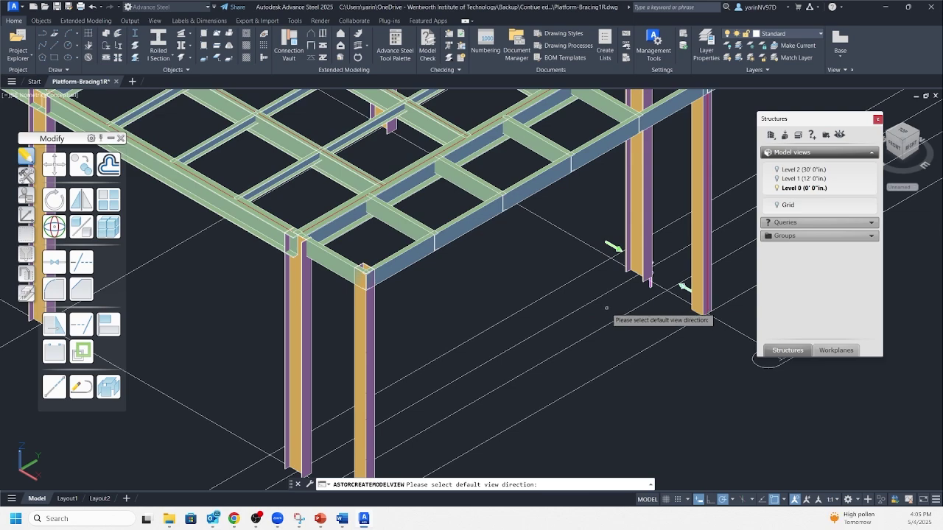
{"action": "scroll", "coordinate": [603, 303], "scroll_direction": "up", "scroll_amount": 3}
{"action": "middle_click_drag", "start_coordinate": [632, 302], "coordinate": [718, 247]}
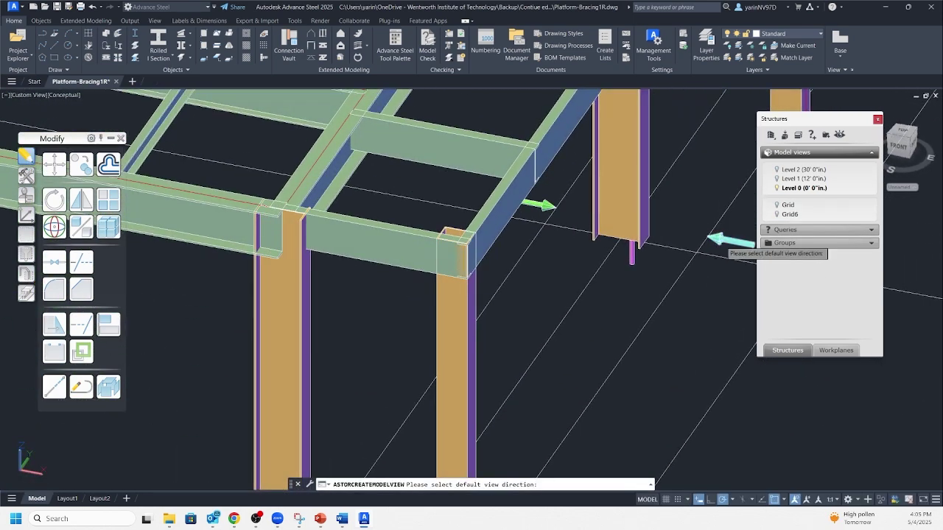
{"action": "left_click", "coordinate": [620, 437]}
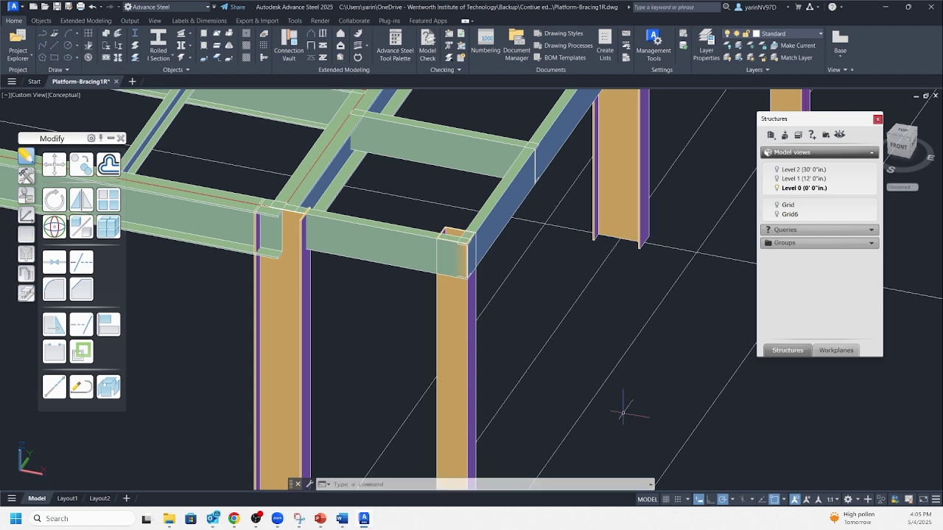
{"action": "scroll", "coordinate": [630, 313], "scroll_direction": "down", "scroll_amount": 5}
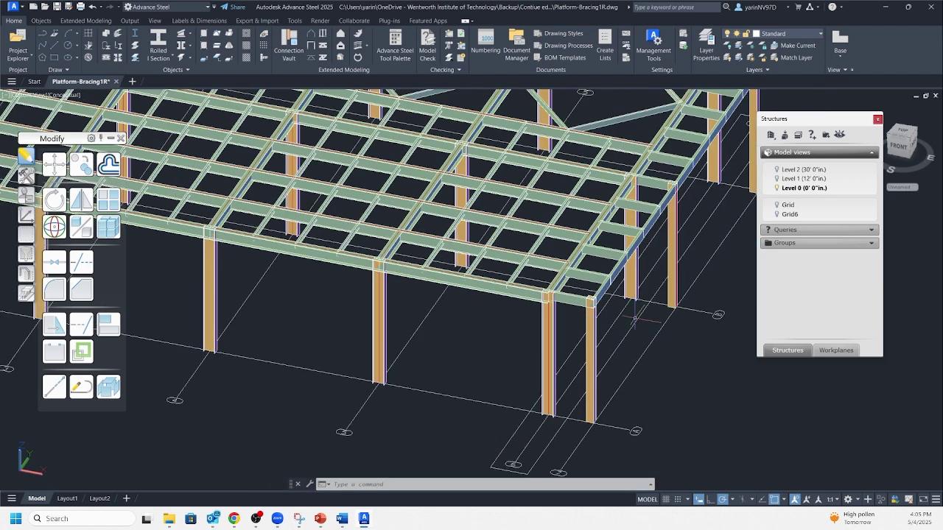
{"action": "scroll", "coordinate": [420, 298], "scroll_direction": "down", "scroll_amount": 3}
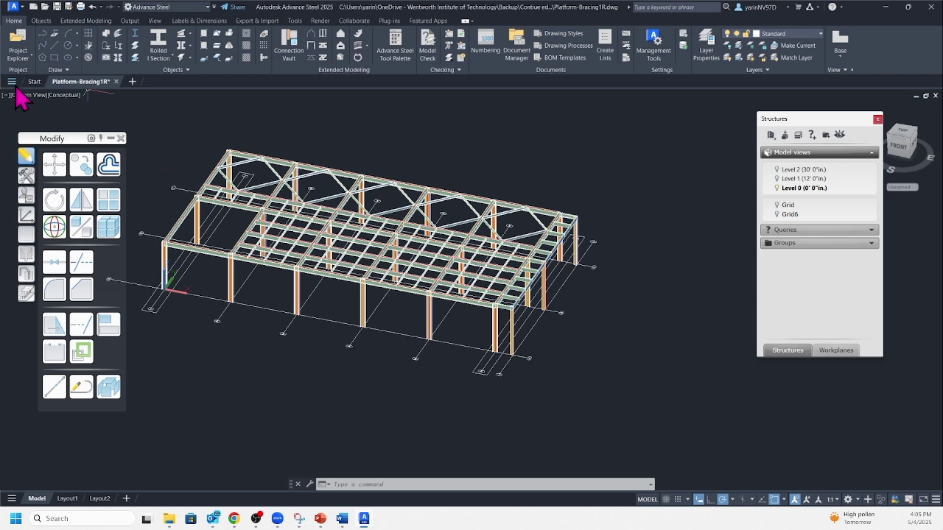
Step: Switch the model to the SE Isometric view and activate the Grid model view to isolate the frame along grid line 1
{"action": "left_click", "coordinate": [22, 96]}
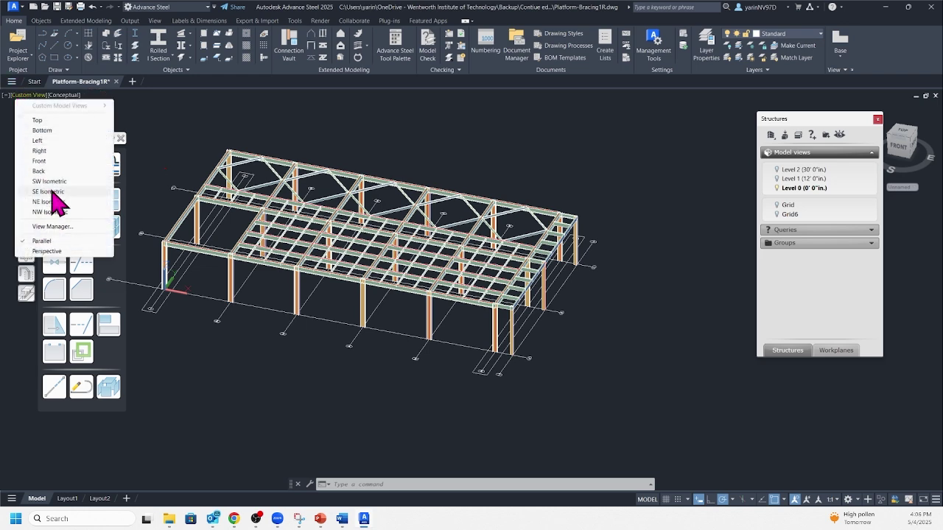
{"action": "left_click", "coordinate": [53, 192]}
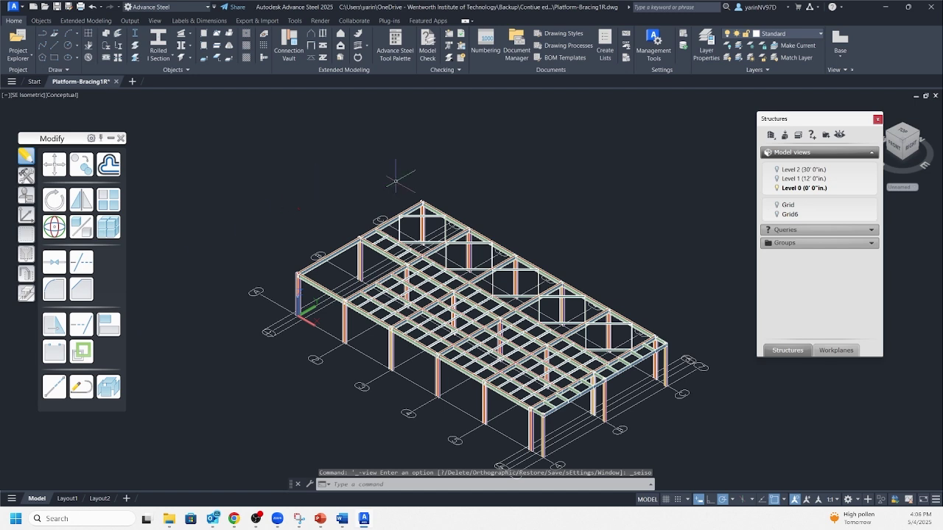
{"action": "left_click", "coordinate": [785, 206]}
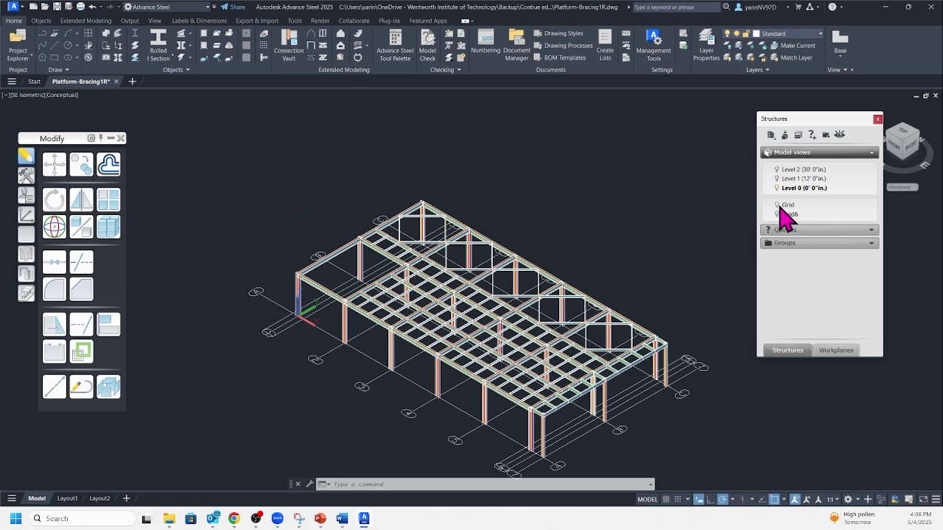
{"action": "left_click", "coordinate": [787, 214]}
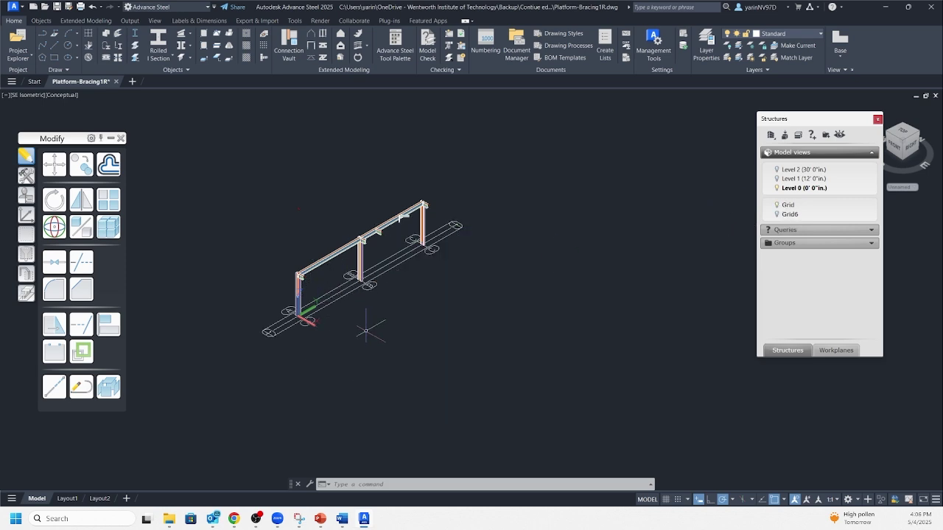
Step: Check the running object snap options and move the UCS origin to the grid intersection at the base of the middle column
{"action": "scroll", "coordinate": [365, 331], "scroll_direction": "up", "scroll_amount": 5}
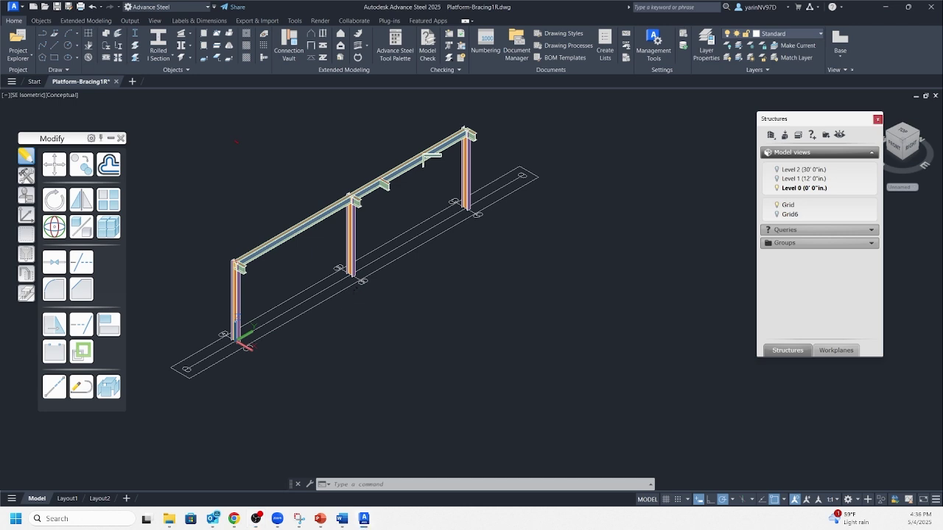
{"action": "middle_click_drag", "start_coordinate": [355, 294], "coordinate": [320, 286], "text": "shift"}
{"action": "scroll", "coordinate": [328, 292], "scroll_direction": "up", "scroll_amount": 4}
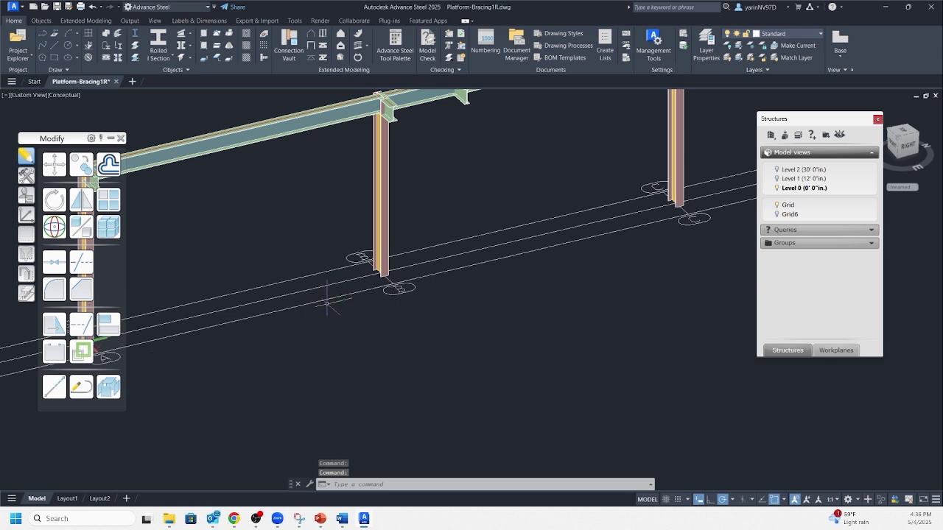
{"action": "middle_click_drag", "start_coordinate": [327, 319], "coordinate": [406, 372], "text": "shift"}
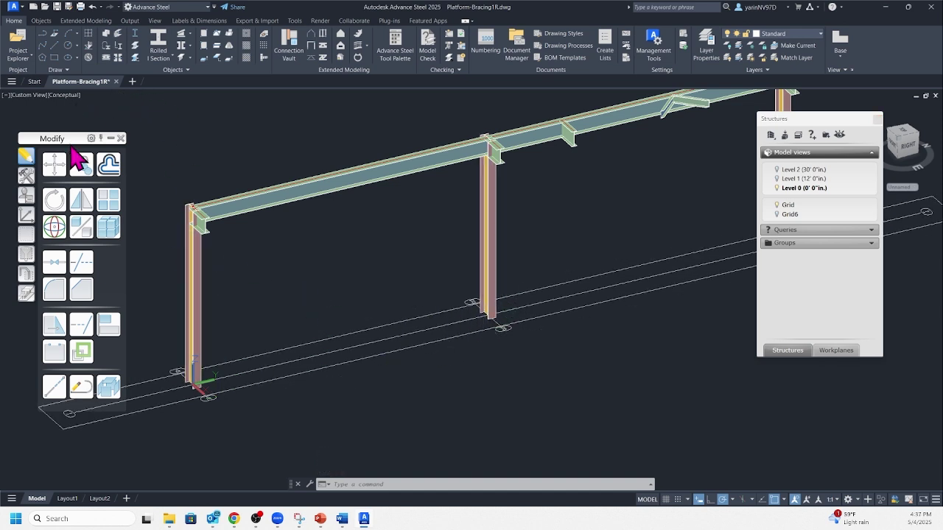
{"action": "left_click", "coordinate": [26, 215]}
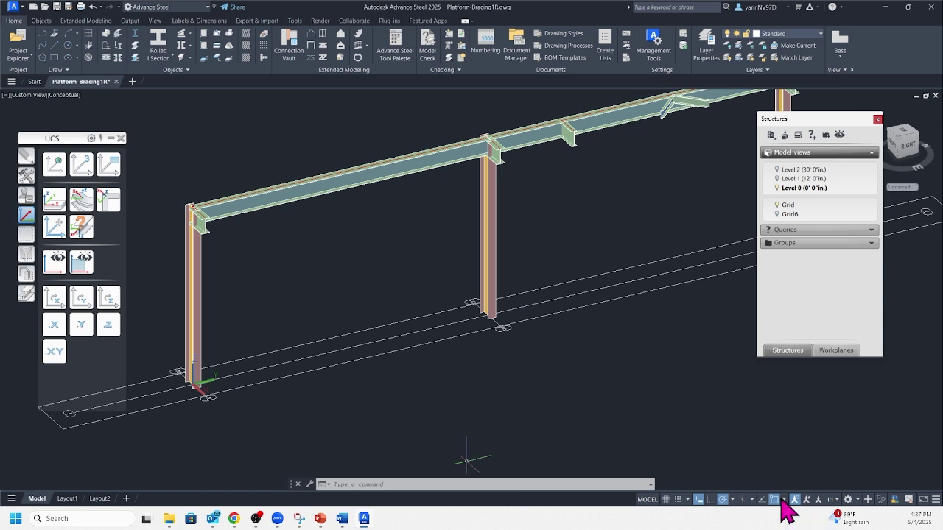
{"action": "left_click", "coordinate": [783, 501]}
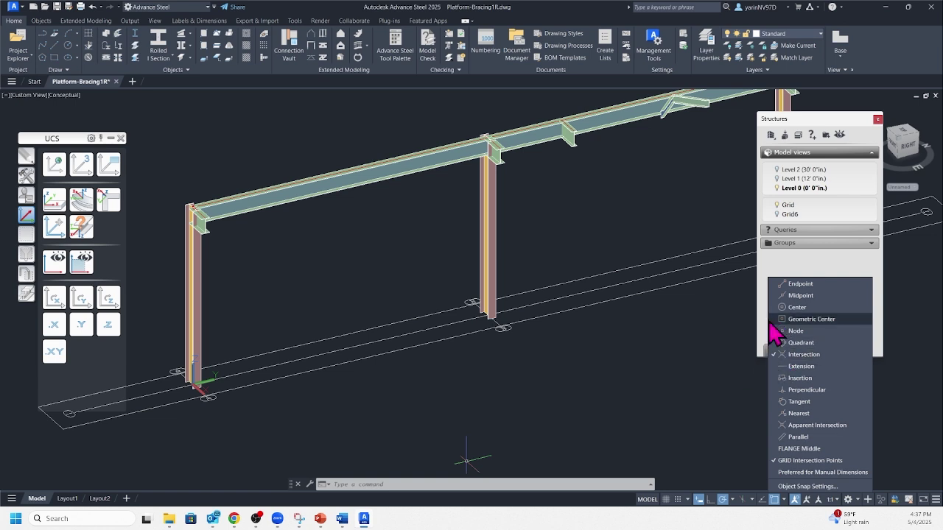
{"action": "left_click", "coordinate": [661, 412]}
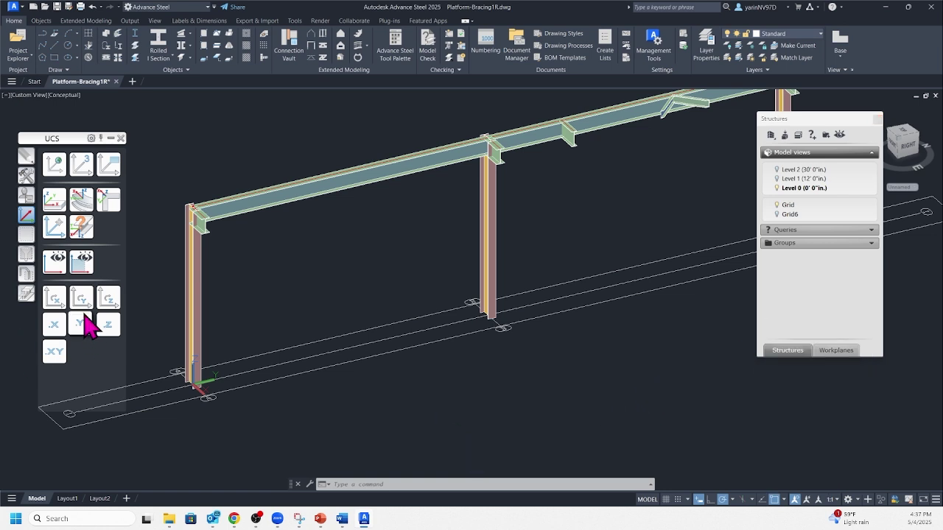
{"action": "left_click", "coordinate": [53, 228]}
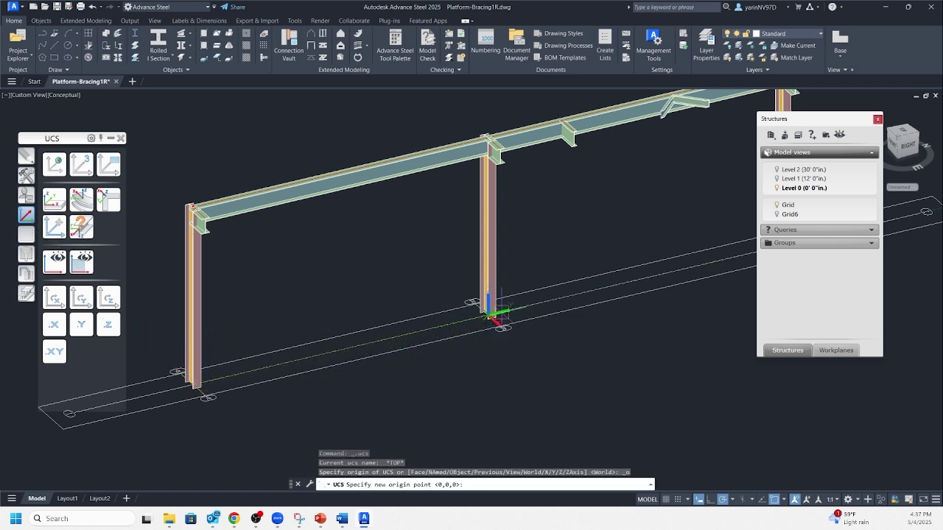
{"action": "scroll", "coordinate": [495, 315], "scroll_direction": "up", "scroll_amount": 2}
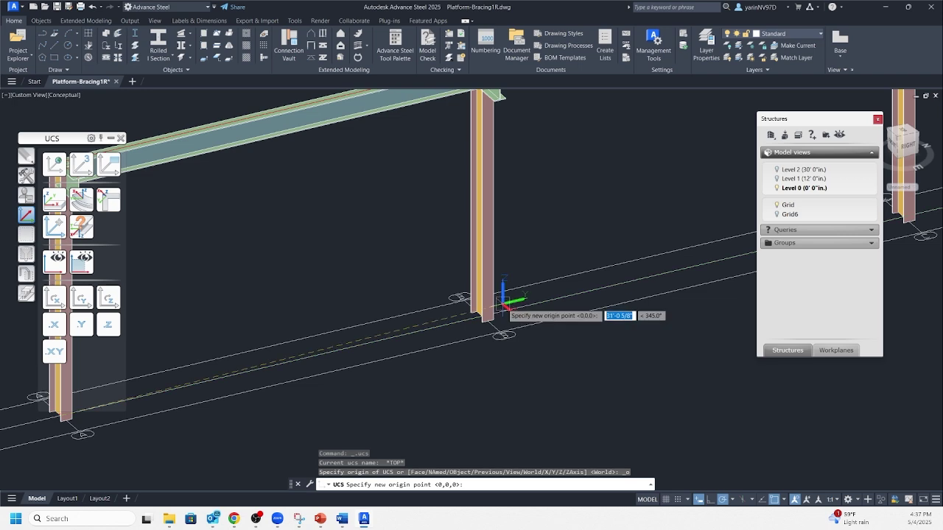
{"action": "middle_click_drag", "start_coordinate": [503, 302], "coordinate": [383, 262], "text": "shift"}
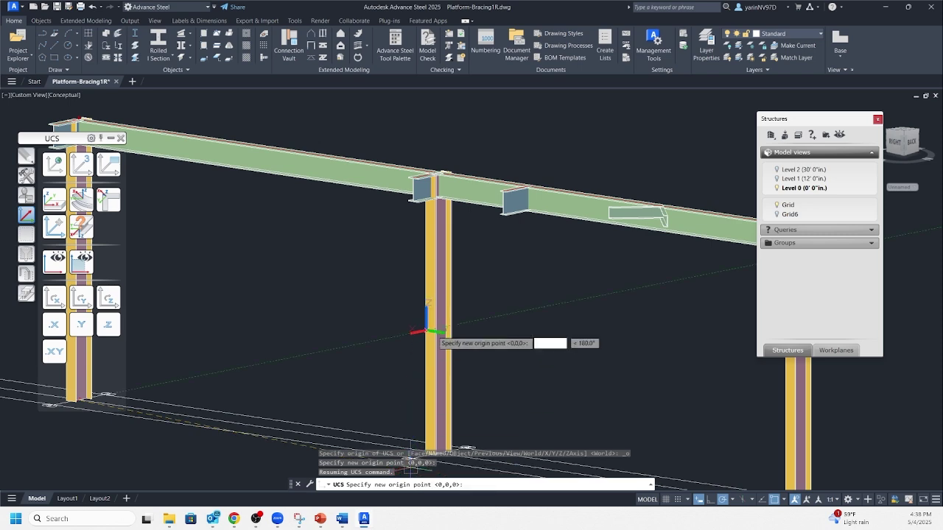
{"action": "middle_click_drag", "start_coordinate": [432, 333], "coordinate": [373, 392]}
{"action": "left_click_drag", "start_coordinate": [373, 393], "coordinate": [397, 311]}
{"action": "key", "text": "Escape"}
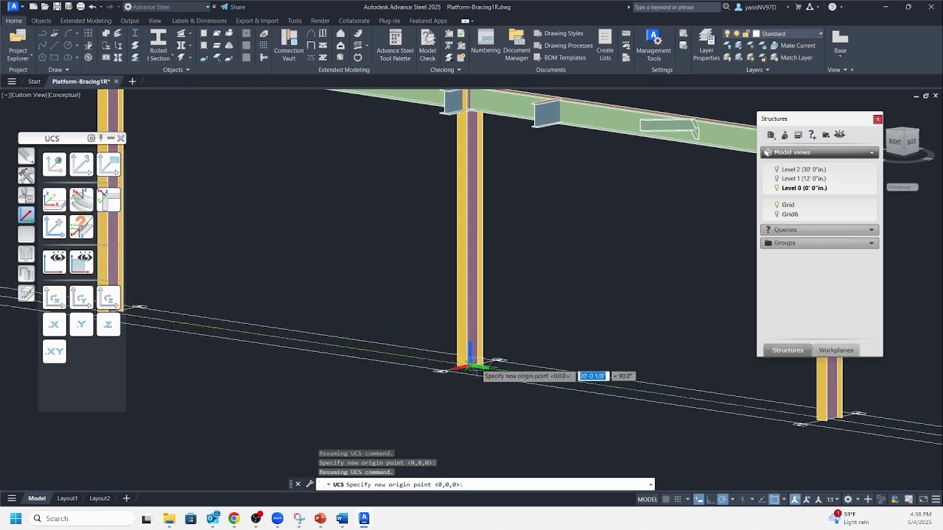
{"action": "left_click", "coordinate": [471, 367]}
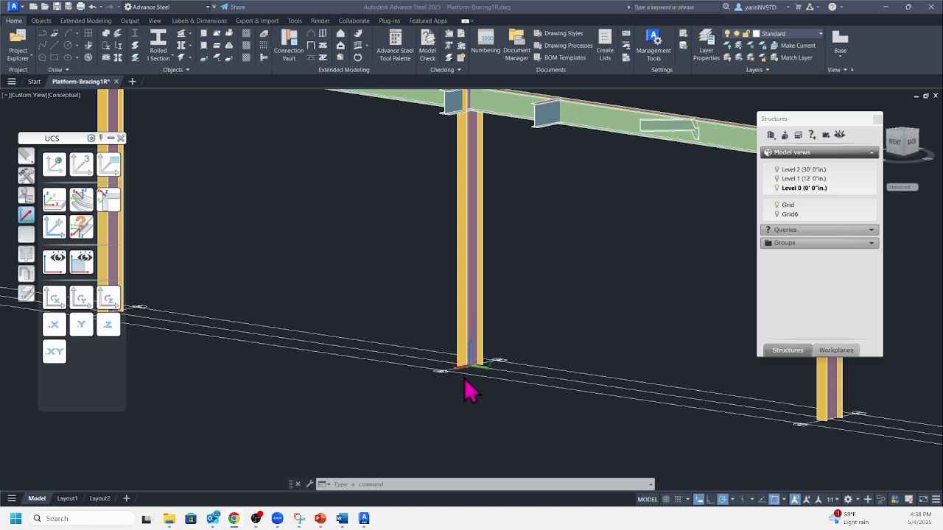
Step: Rotate the UCS about its X axis and then its Y axis to align the XY plane with the grid line 1 frame
{"action": "scroll", "coordinate": [301, 301], "scroll_direction": "down", "scroll_amount": 3}
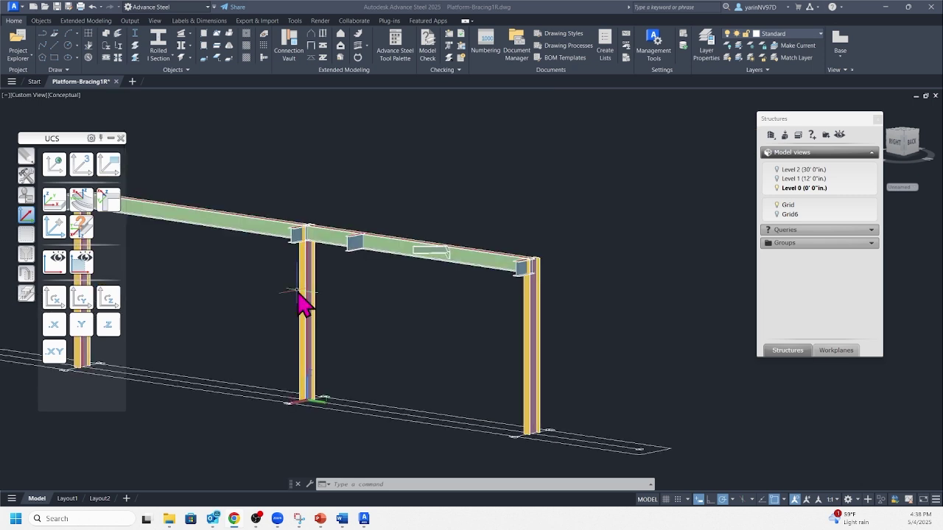
{"action": "scroll", "coordinate": [301, 301], "scroll_direction": "up", "scroll_amount": 2}
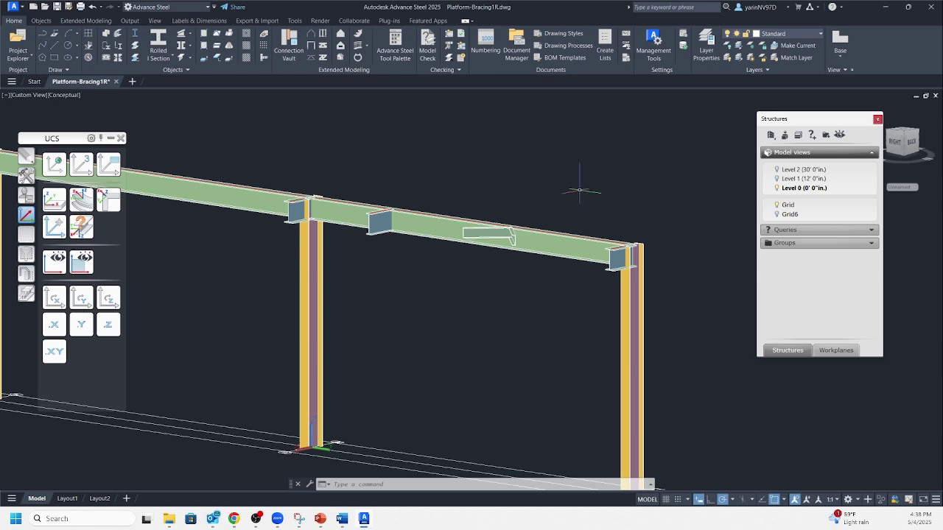
{"action": "middle_click_drag", "start_coordinate": [383, 416], "coordinate": [522, 349]}
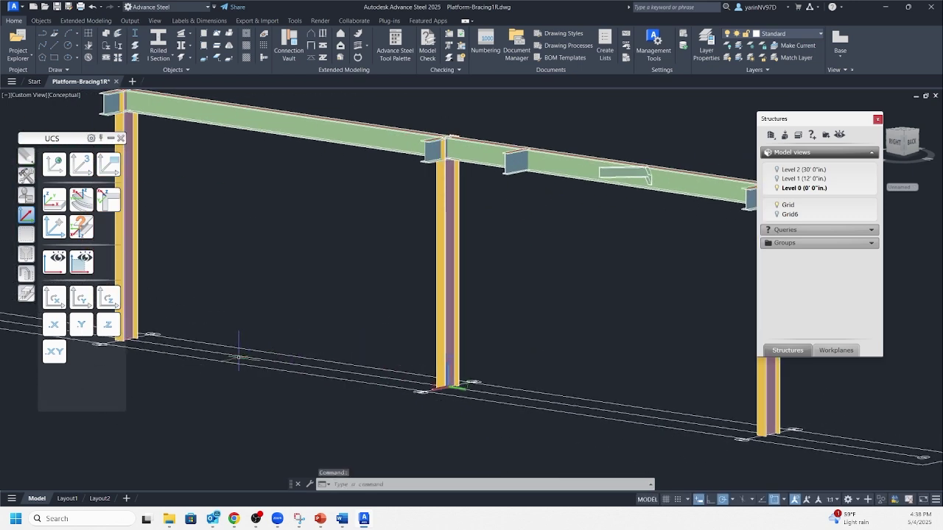
{"action": "left_click", "coordinate": [53, 297]}
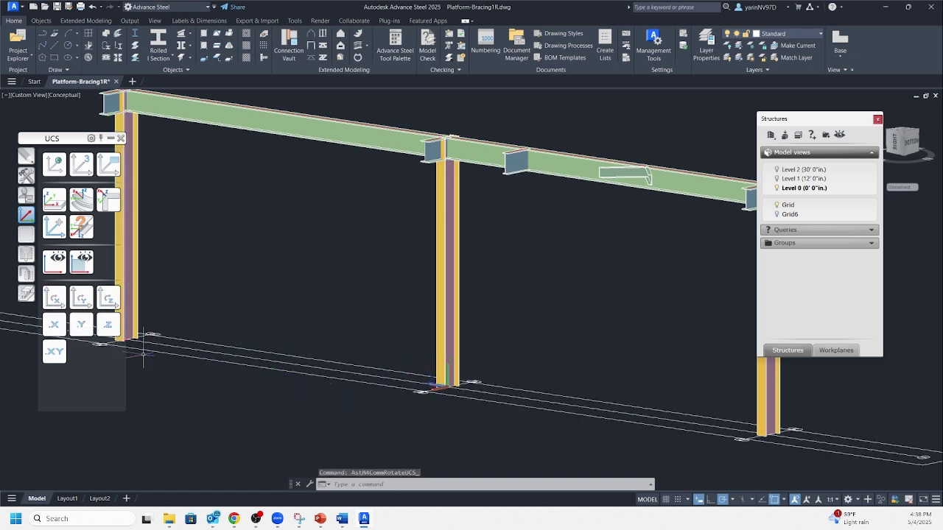
{"action": "left_click", "coordinate": [87, 306]}
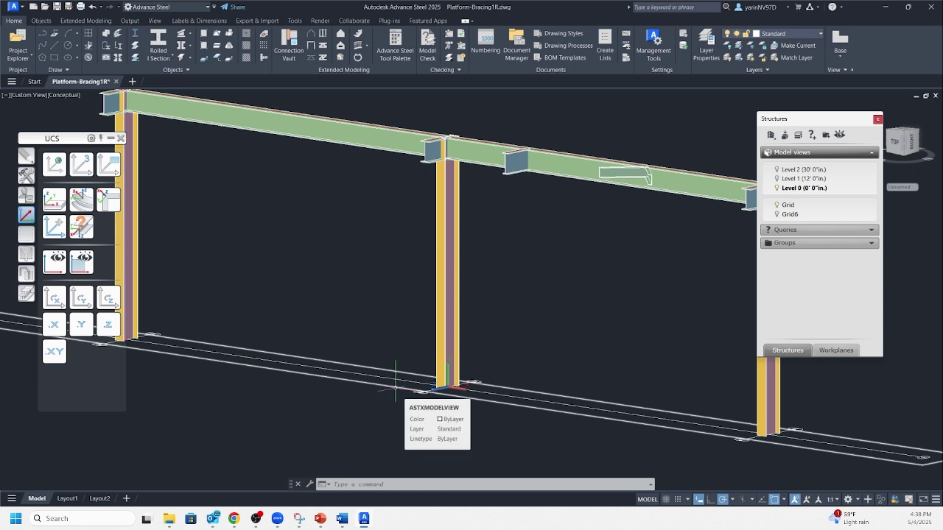
Step: Create structural element bracing between grids B and C, from the base of the middle column to the top of the grid C column
{"action": "scroll", "coordinate": [302, 317], "scroll_direction": "down", "scroll_amount": 5}
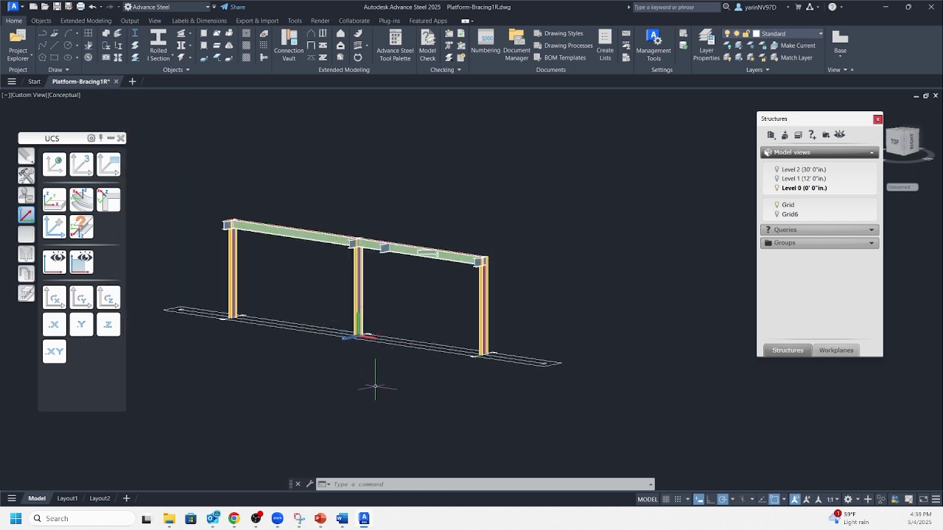
{"action": "middle_click_drag", "start_coordinate": [374, 386], "coordinate": [498, 397], "text": "shift"}
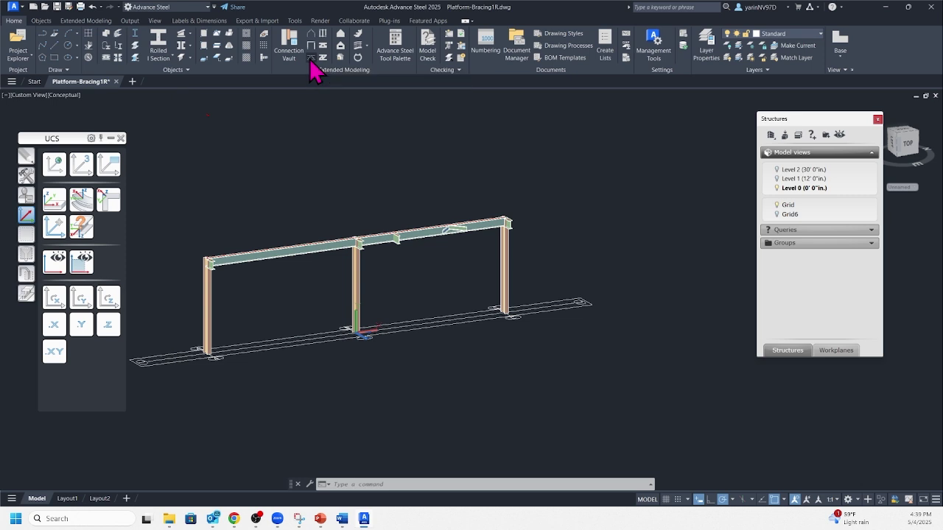
{"action": "left_click", "coordinate": [310, 59]}
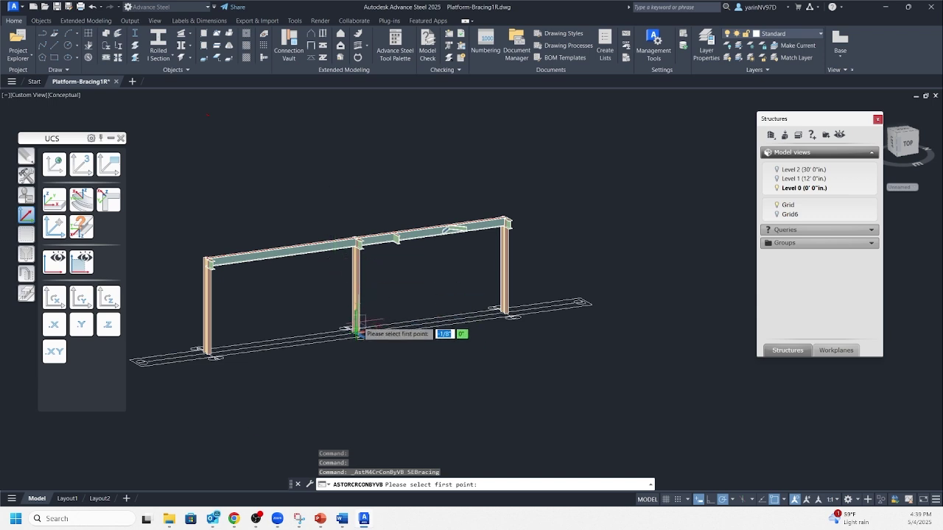
{"action": "scroll", "coordinate": [355, 330], "scroll_direction": "up", "scroll_amount": 2}
{"action": "scroll", "coordinate": [355, 333], "scroll_direction": "up", "scroll_amount": 3}
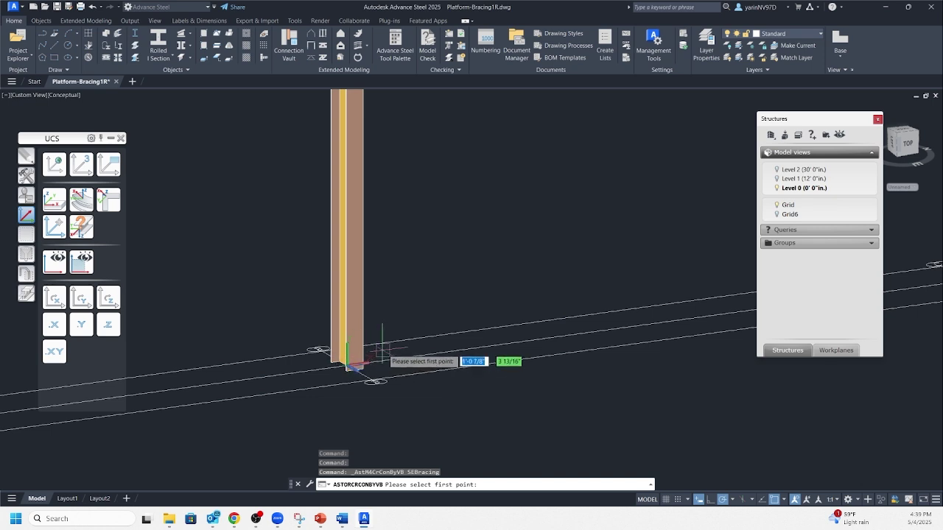
{"action": "middle_click_drag", "start_coordinate": [381, 351], "coordinate": [280, 373], "text": "shift"}
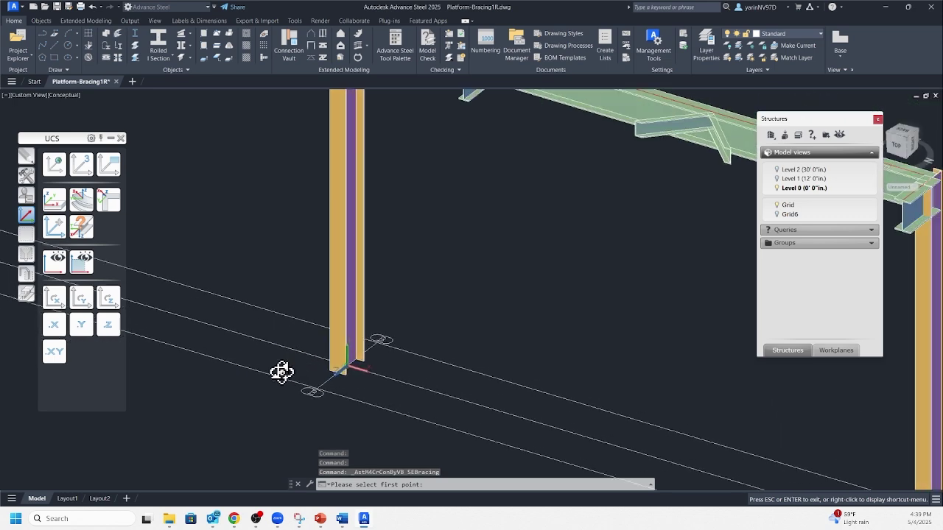
{"action": "scroll", "coordinate": [445, 359], "scroll_direction": "down", "scroll_amount": 5}
{"action": "middle_click_drag", "start_coordinate": [442, 352], "coordinate": [501, 333]}
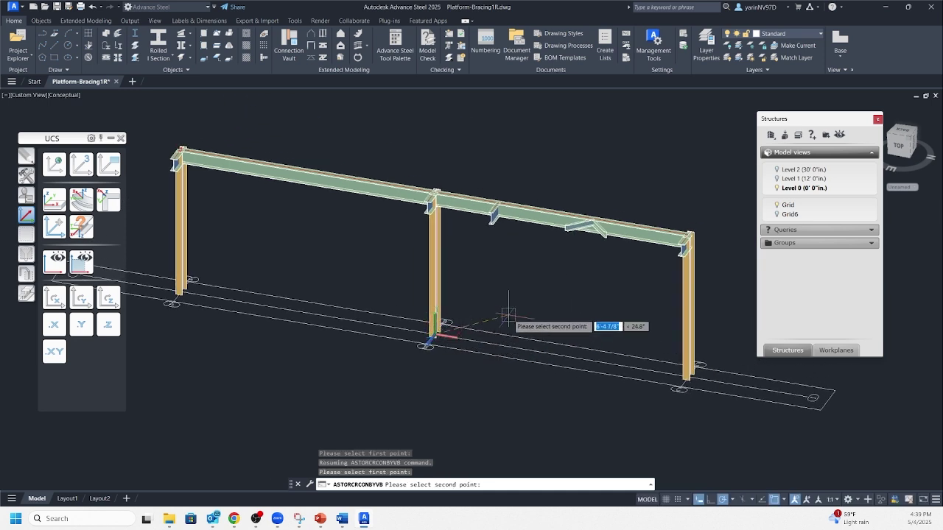
{"action": "left_click", "coordinate": [687, 235]}
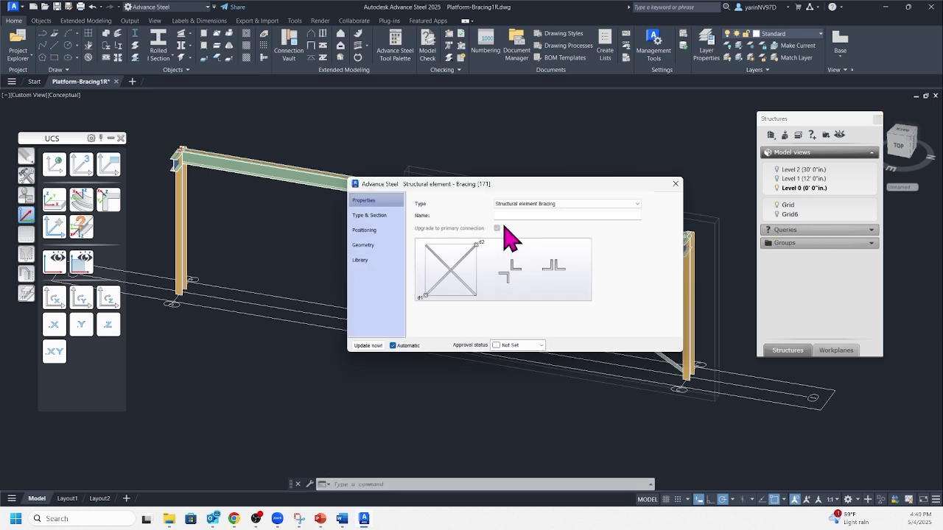
Step: Set the bracing type to single in the new bracing's type and section settings
{"action": "left_click", "coordinate": [370, 215]}
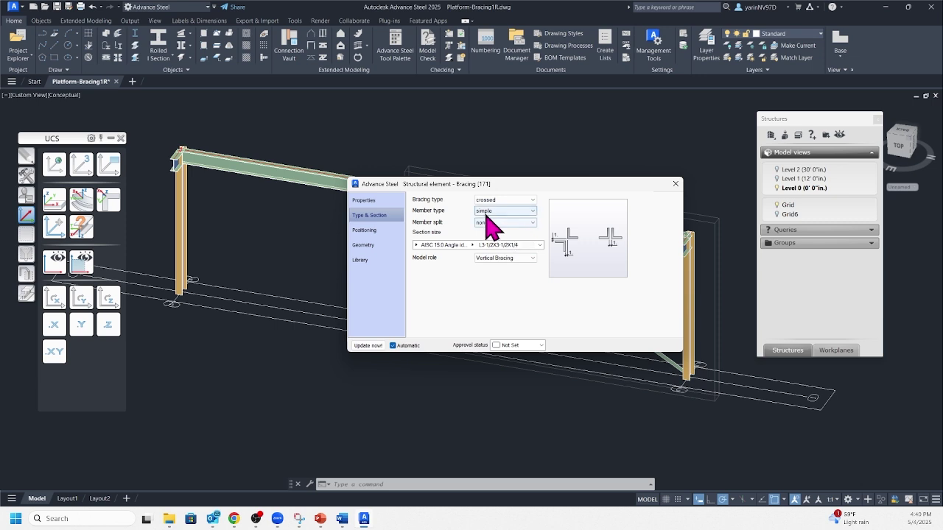
{"action": "left_click", "coordinate": [533, 202]}
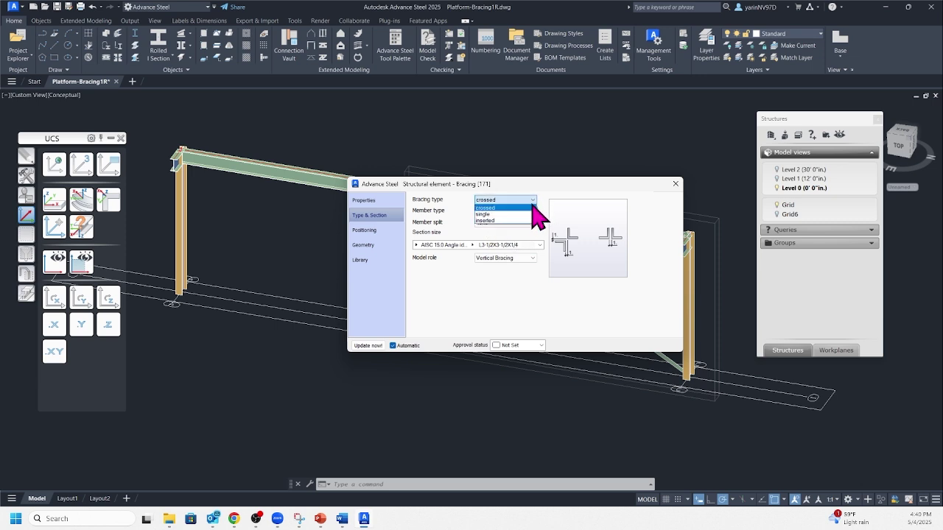
{"action": "left_click", "coordinate": [530, 214]}
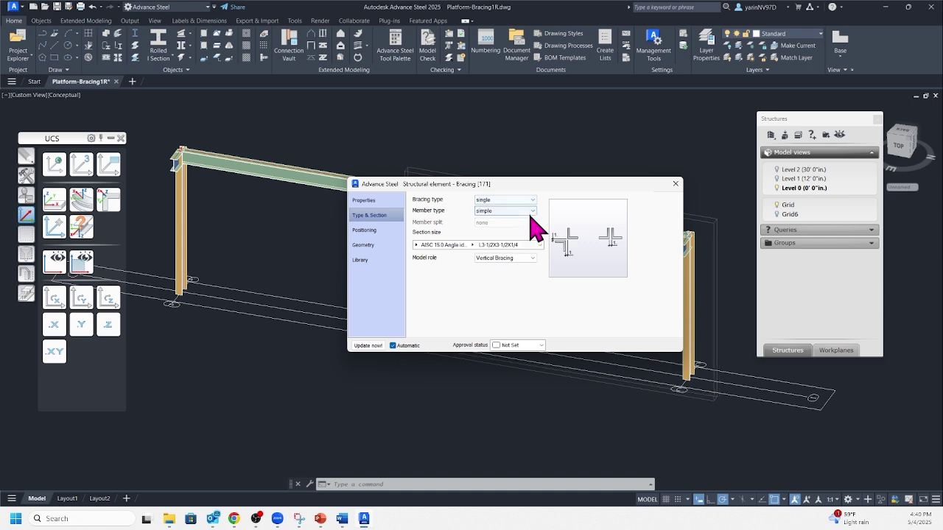
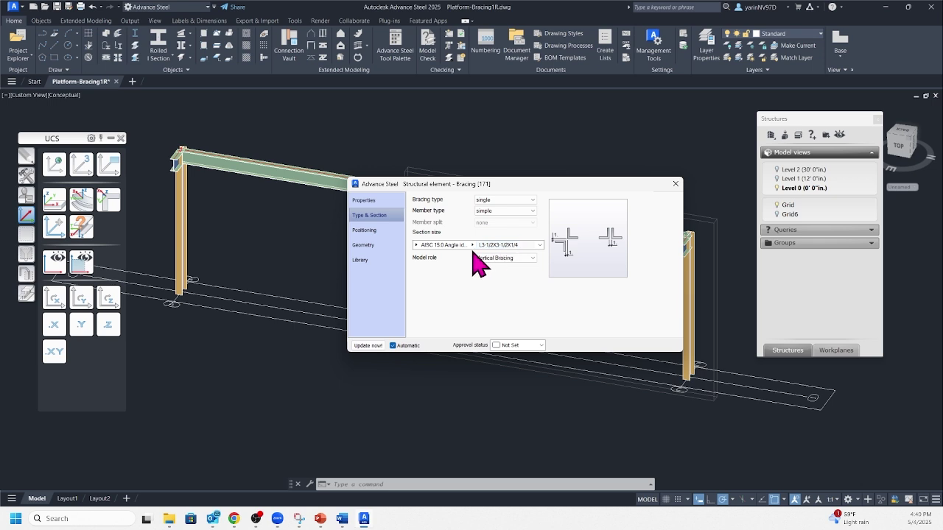
Step: Select the AISC 15.0 angle L3-1/2X3-1/2X1/4 as the bracing's section size
{"action": "left_click", "coordinate": [474, 245]}
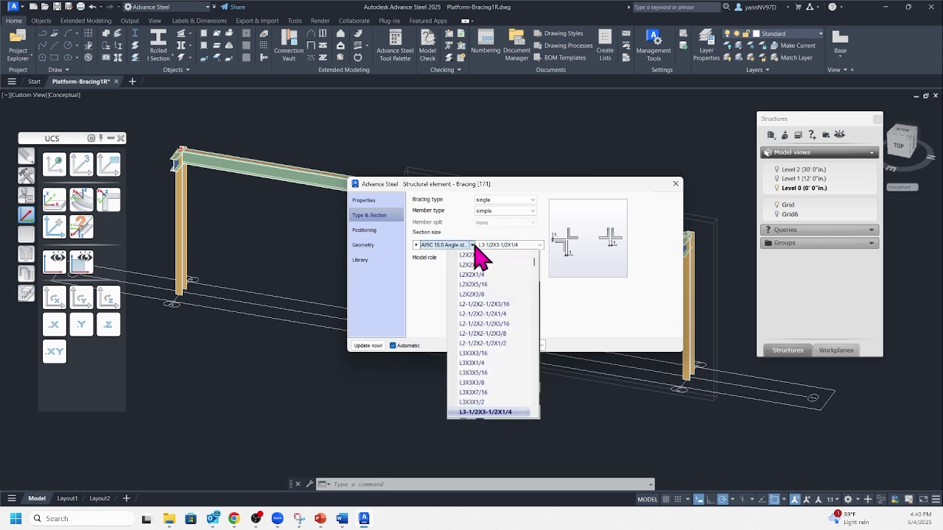
{"action": "left_click", "coordinate": [473, 255]}
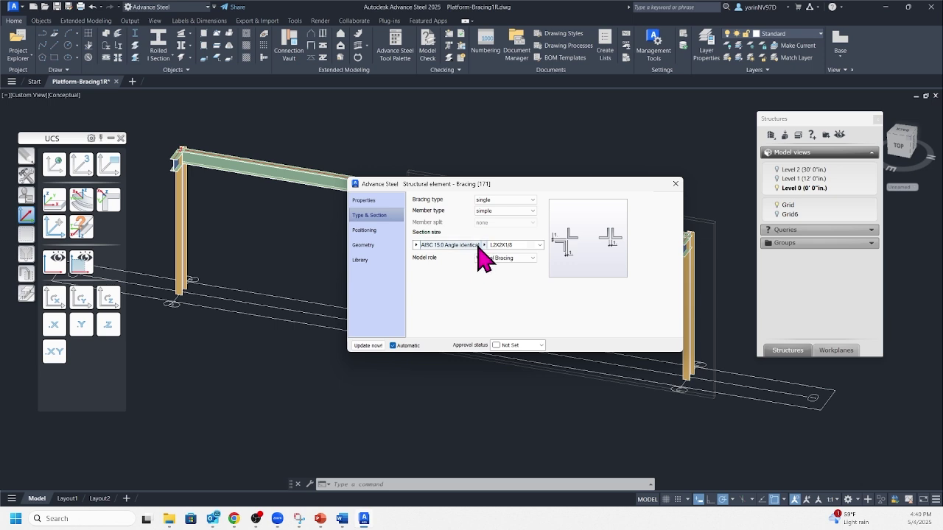
{"action": "left_click", "coordinate": [485, 246]}
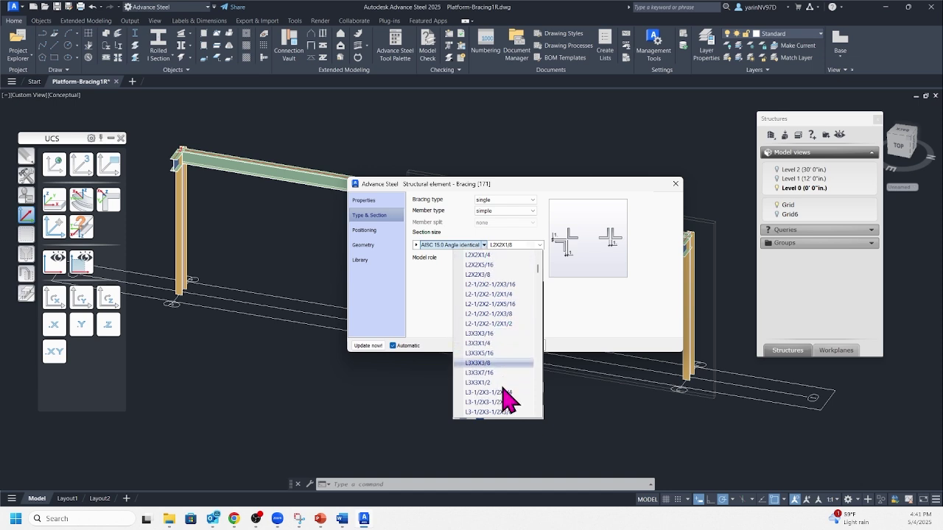
{"action": "scroll", "coordinate": [505, 409], "scroll_direction": "down", "scroll_amount": 1}
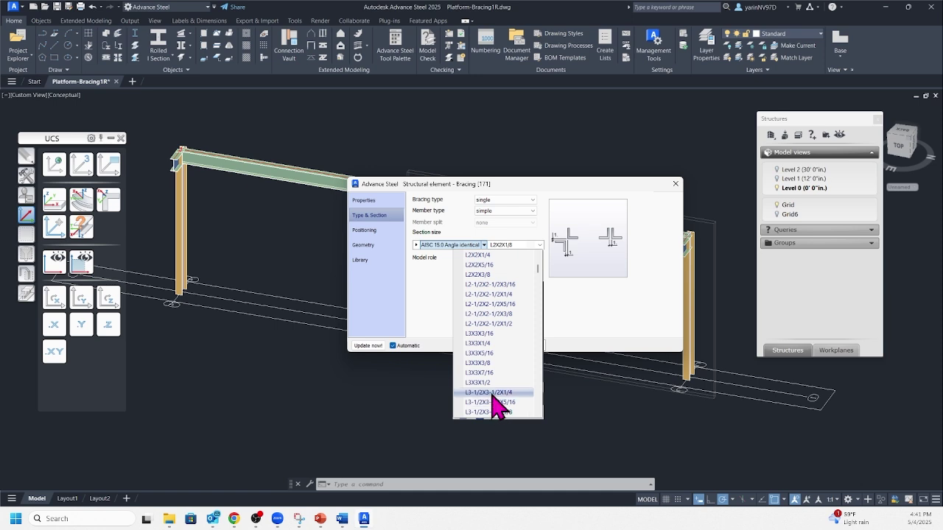
{"action": "left_click", "coordinate": [492, 392]}
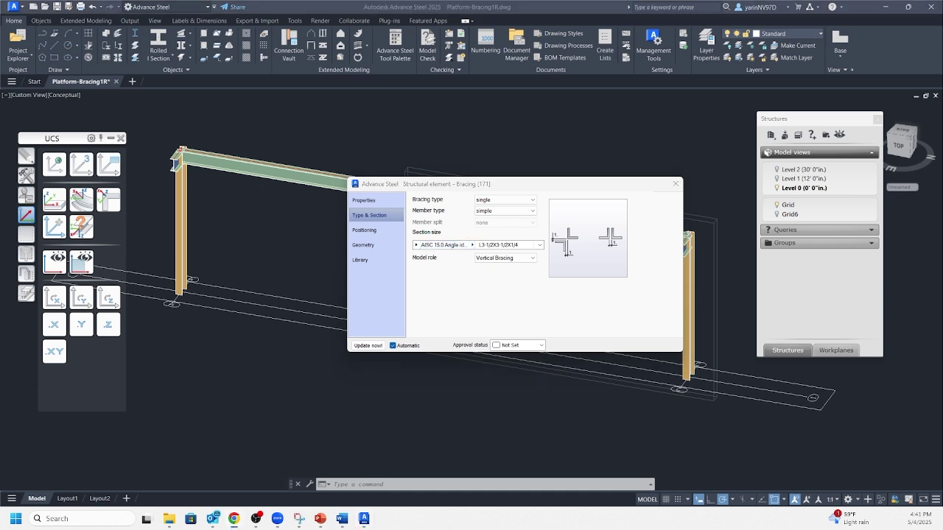
Step: Set the bracing geometry to 2 fields with a 1' offset from the top and close its settings
{"action": "left_click", "coordinate": [371, 248]}
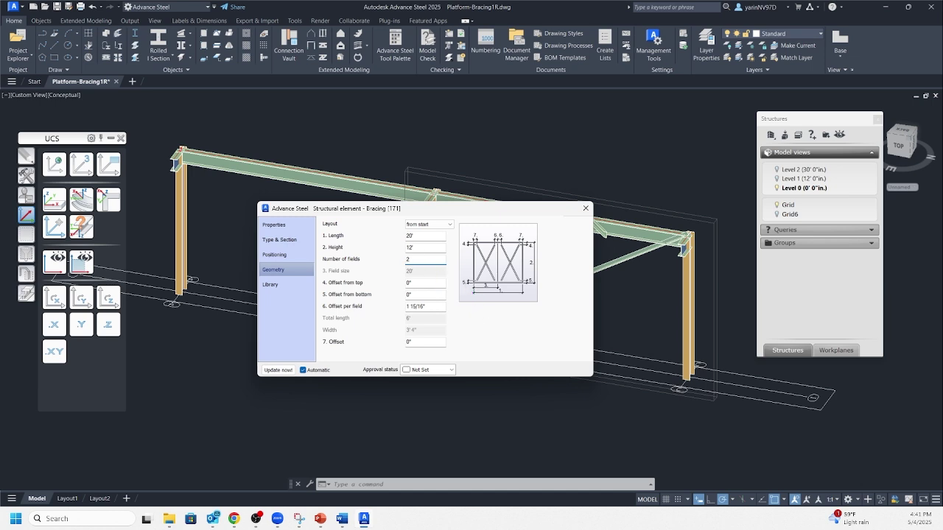
{"action": "left_click", "coordinate": [417, 282]}
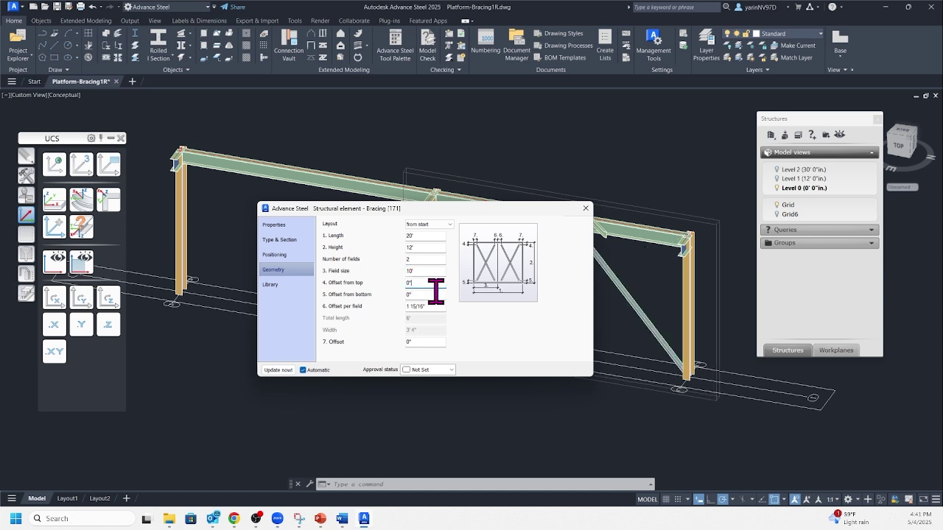
{"action": "key", "text": "BackSpace"}
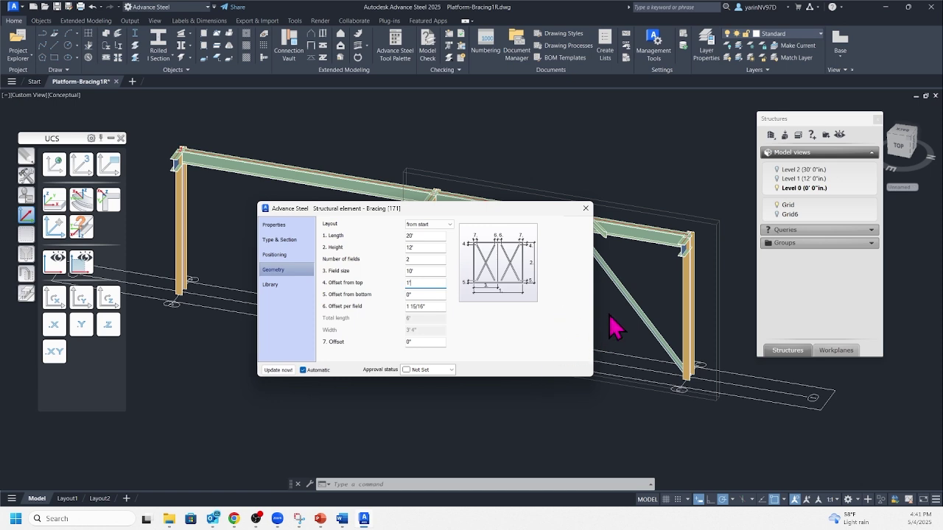
{"action": "left_click", "coordinate": [587, 208]}
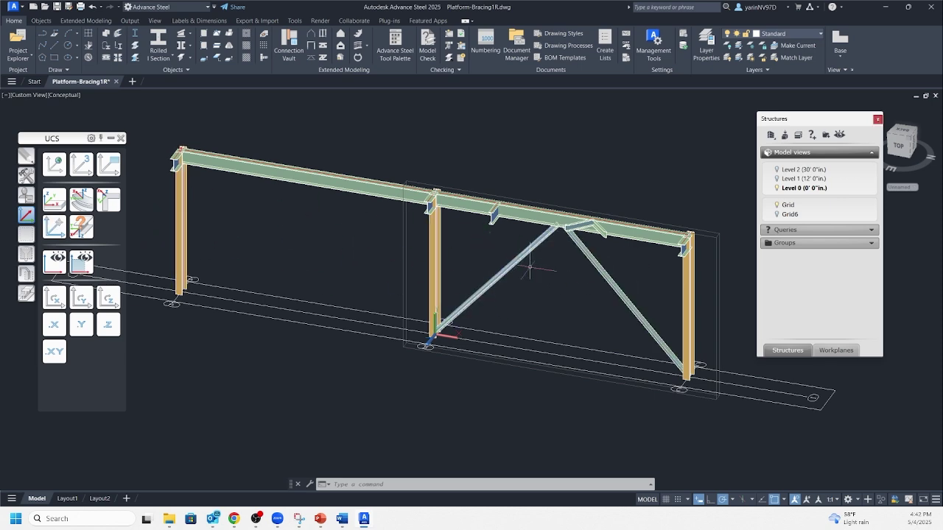
Step: Create structural element bracing between grids A and B, from the base of the grid A column to the top of the middle column
{"action": "middle_click_drag", "start_coordinate": [196, 341], "coordinate": [257, 378]}
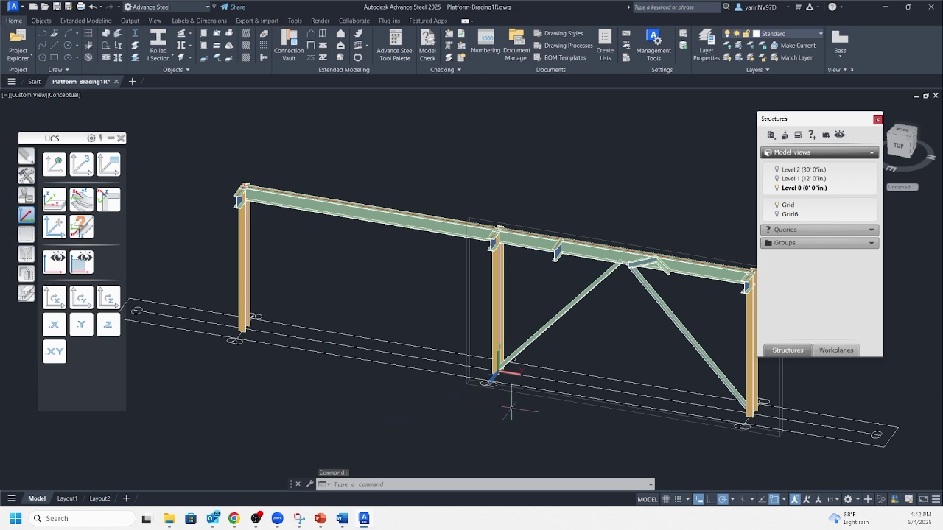
{"action": "middle_click_drag", "start_coordinate": [506, 381], "coordinate": [538, 362], "text": "shift"}
{"action": "key", "text": "Escape"}
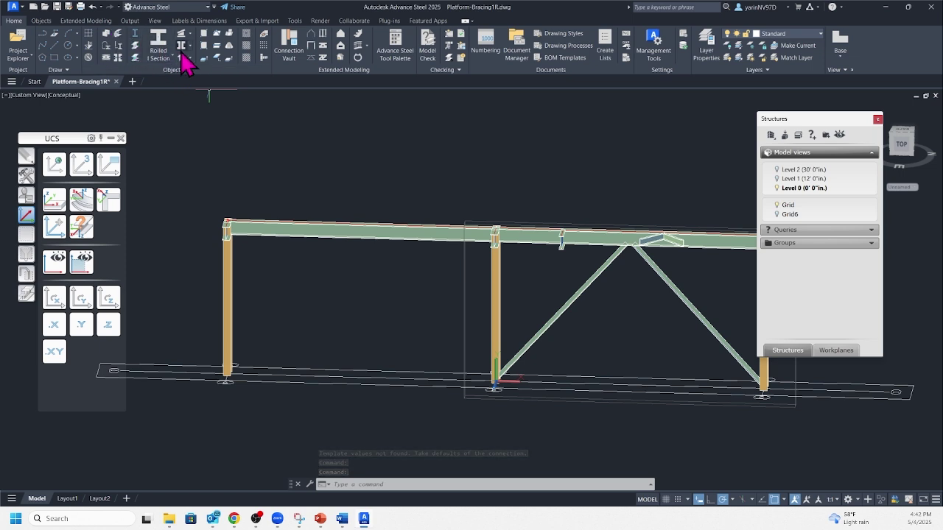
{"action": "left_click", "coordinate": [311, 59]}
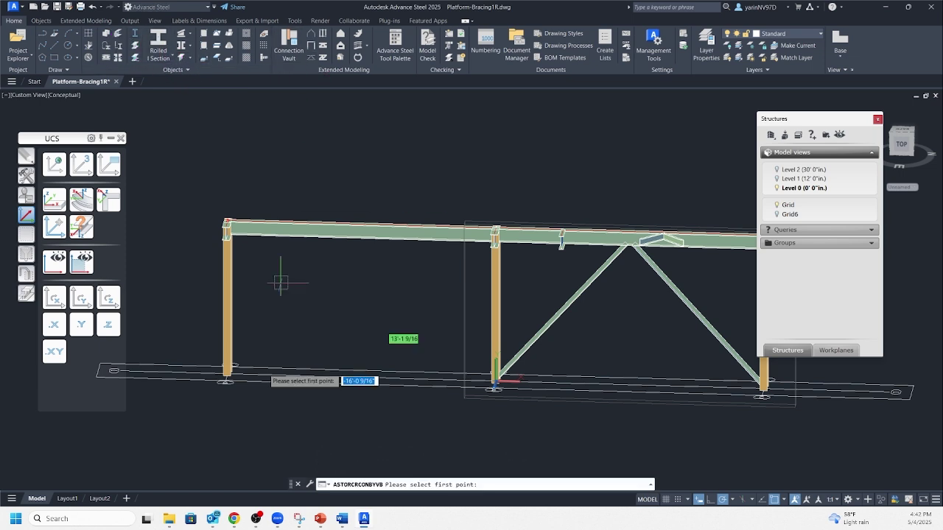
{"action": "left_click", "coordinate": [227, 372]}
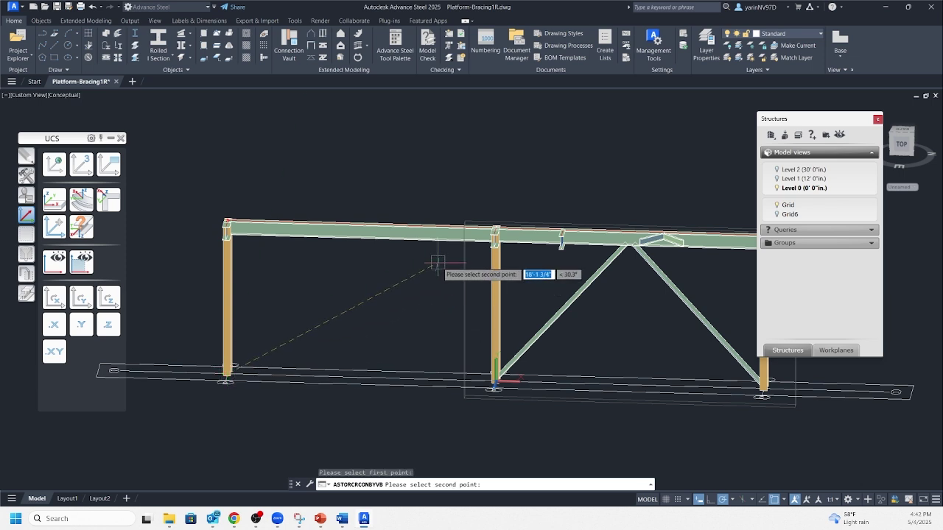
{"action": "left_click", "coordinate": [496, 228]}
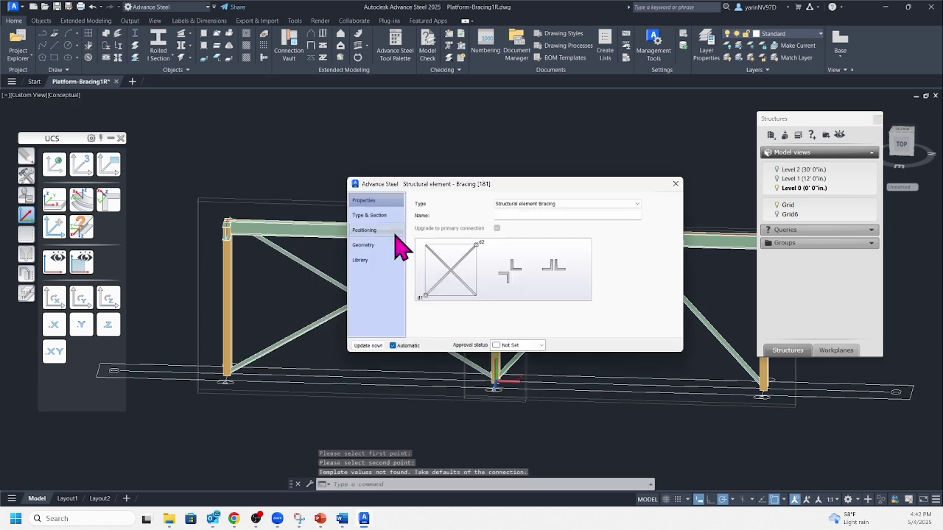
Step: Set the bracing type to single for the bracing between grids A and B
{"action": "left_click", "coordinate": [378, 211]}
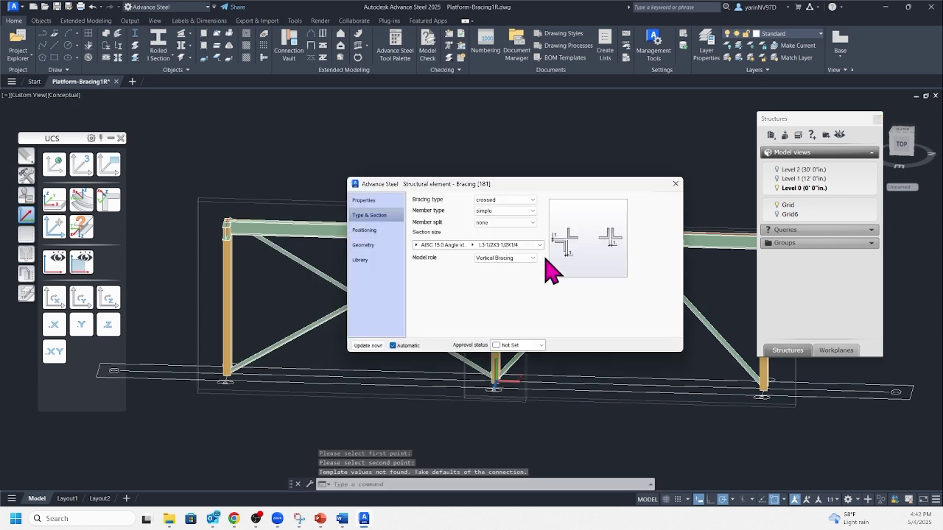
{"action": "left_click", "coordinate": [533, 201]}
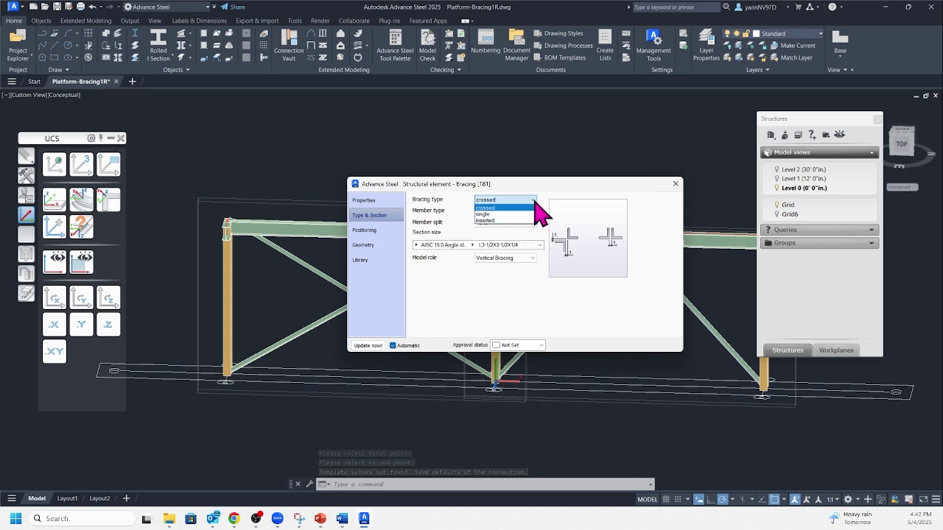
{"action": "left_click", "coordinate": [534, 214]}
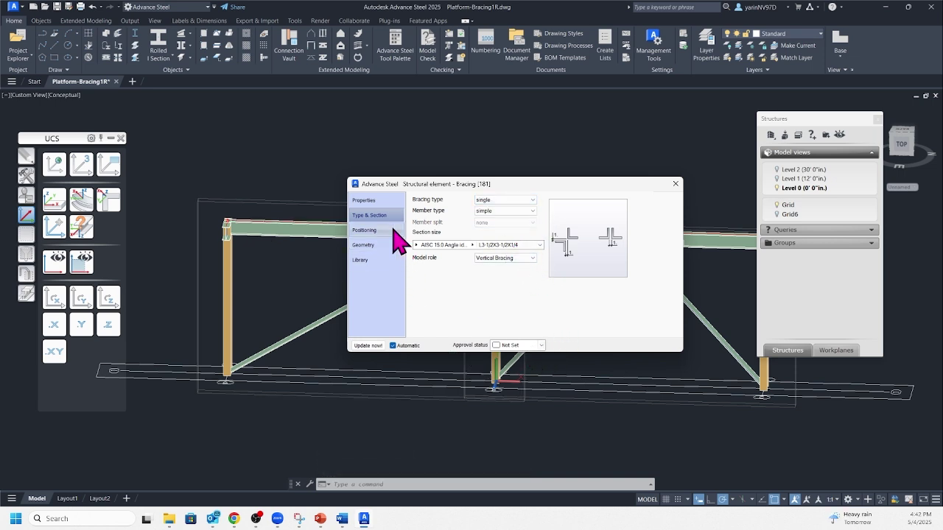
Step: Give the grid A to B bracing 2 fields and a 1' offset from the top, and close its settings
{"action": "left_click", "coordinate": [381, 248]}
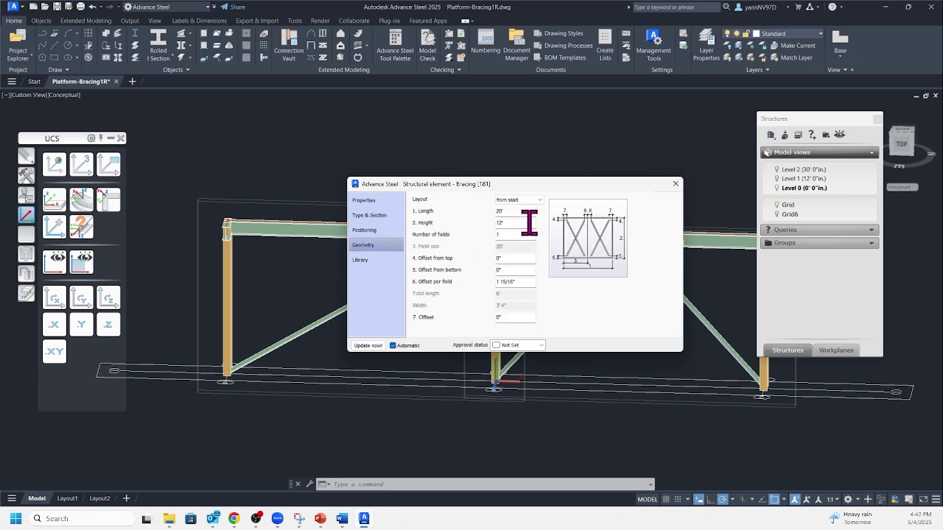
{"action": "left_click", "coordinate": [505, 234]}
{"action": "left_click", "coordinate": [508, 258]}
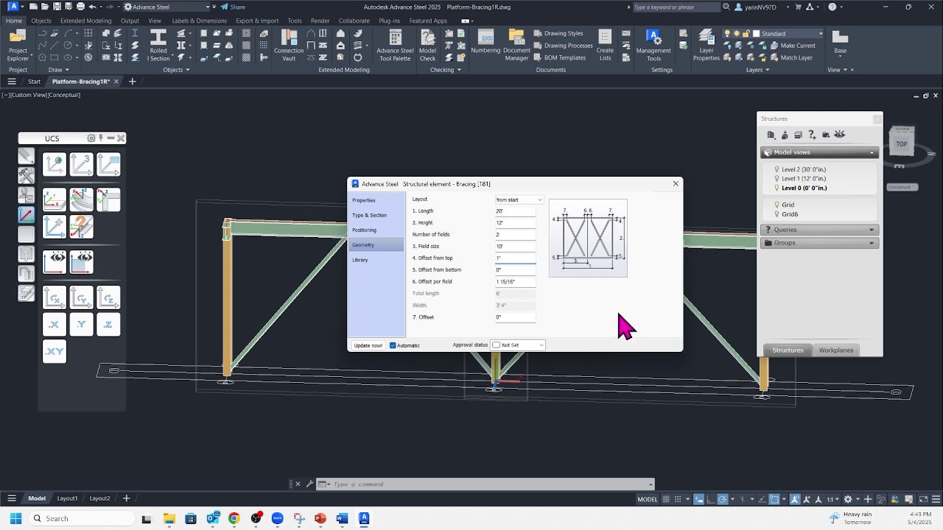
{"action": "left_click", "coordinate": [675, 183]}
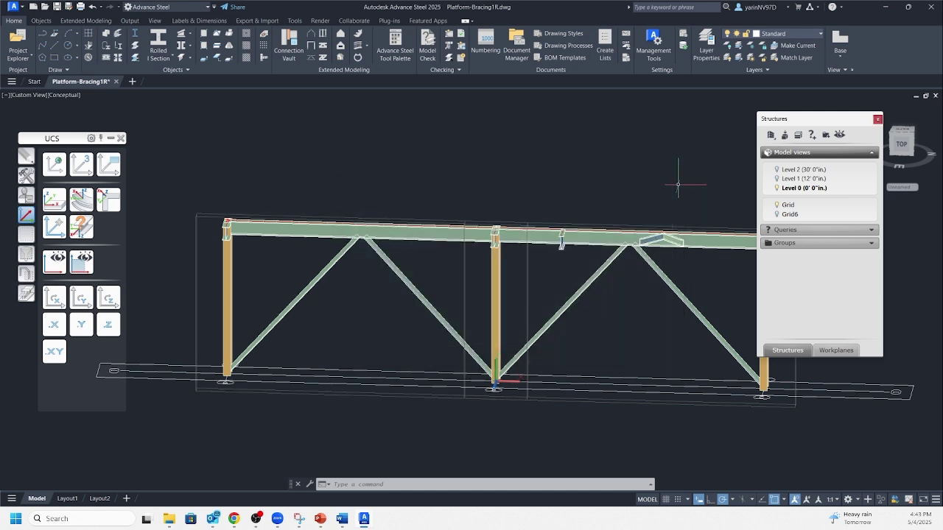
Step: Turn on the Grid6 model view, turn off the Grid model view, and switch to the SE Isometric view
{"action": "scroll", "coordinate": [393, 358], "scroll_direction": "down", "scroll_amount": 2}
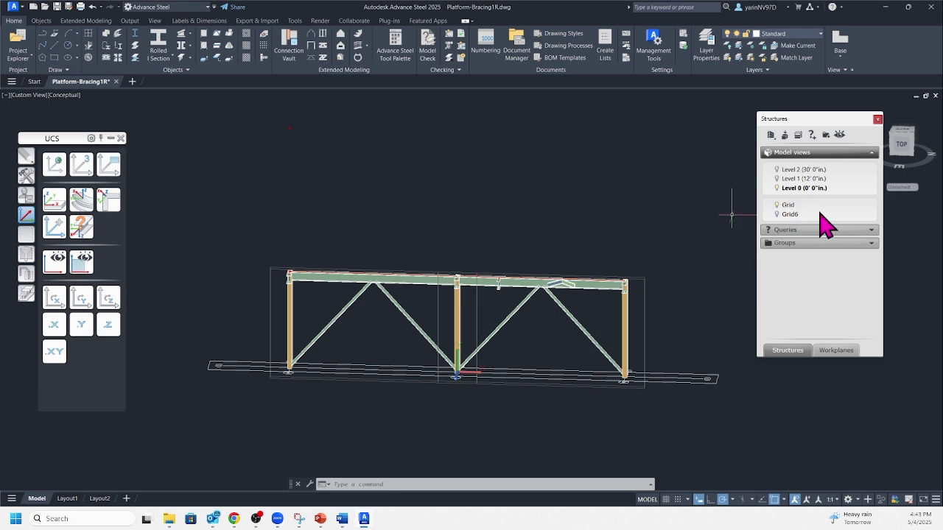
{"action": "left_click", "coordinate": [777, 215]}
{"action": "left_click", "coordinate": [777, 205]}
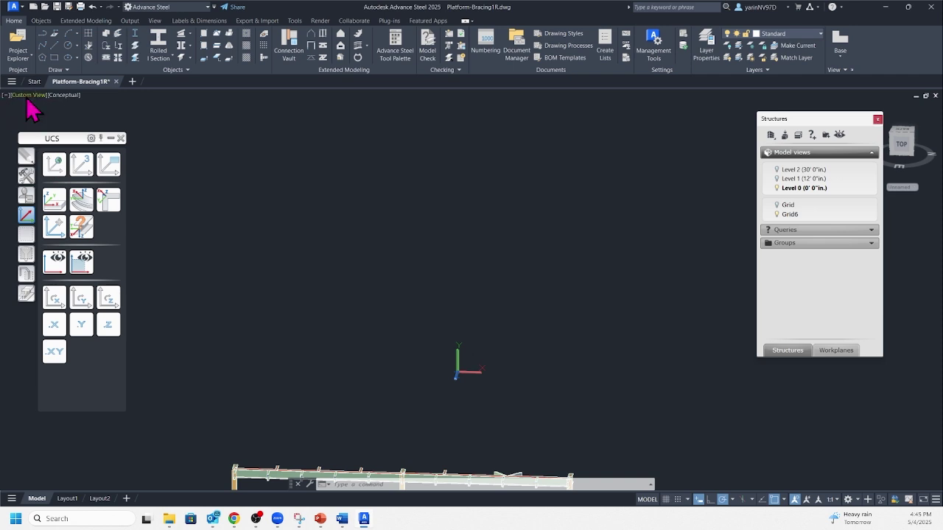
{"action": "left_click", "coordinate": [30, 96]}
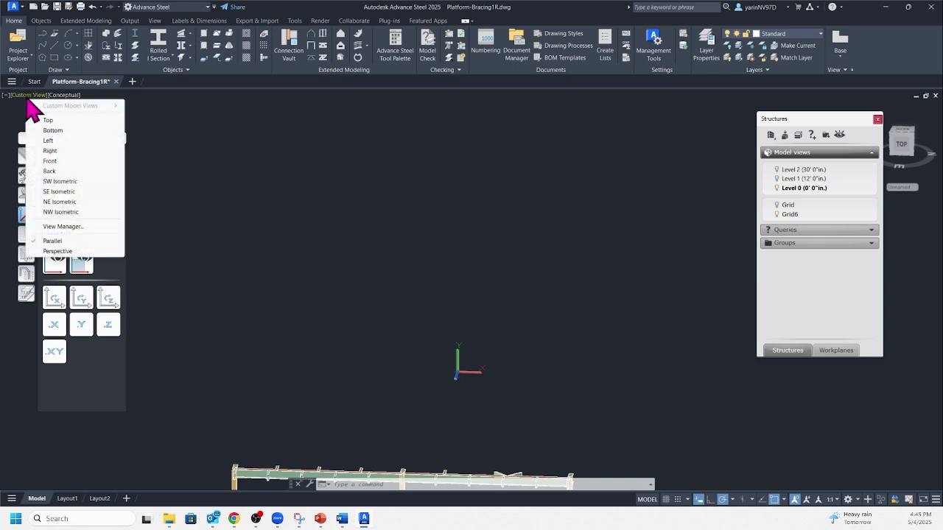
{"action": "left_click", "coordinate": [59, 191]}
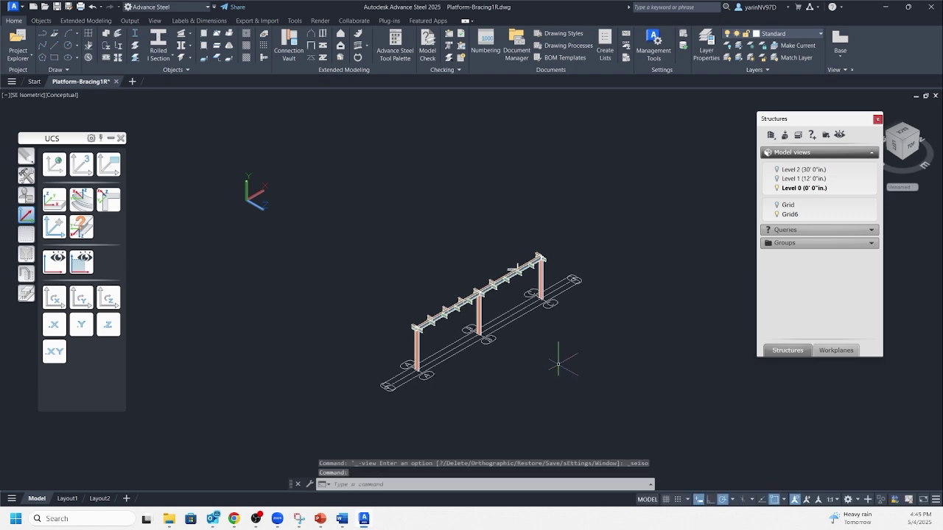
{"action": "scroll", "coordinate": [514, 359], "scroll_direction": "up", "scroll_amount": 3}
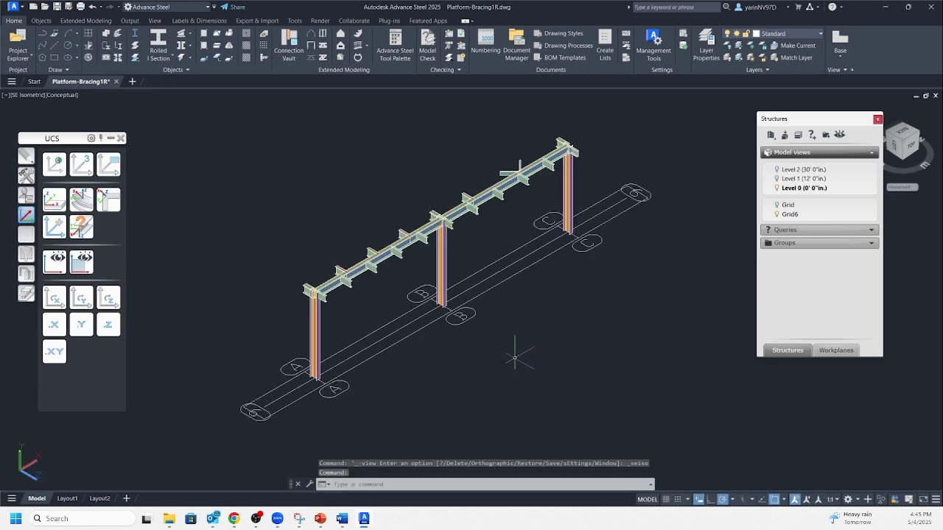
Step: Move the UCS origin to the grid intersection at the base of the middle column on grid line 6
{"action": "middle_click_drag", "start_coordinate": [540, 335], "coordinate": [477, 326], "text": "shift"}
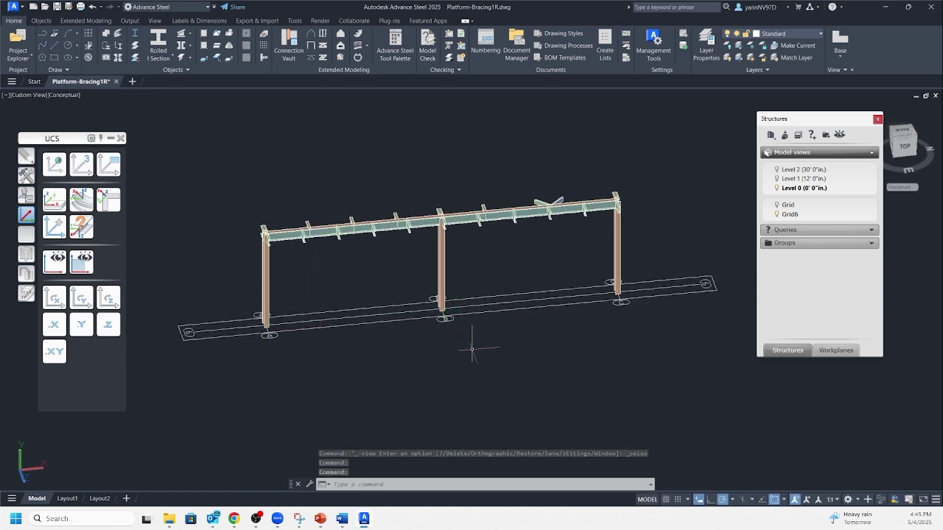
{"action": "middle_click_drag", "start_coordinate": [471, 349], "coordinate": [396, 336], "text": "shift"}
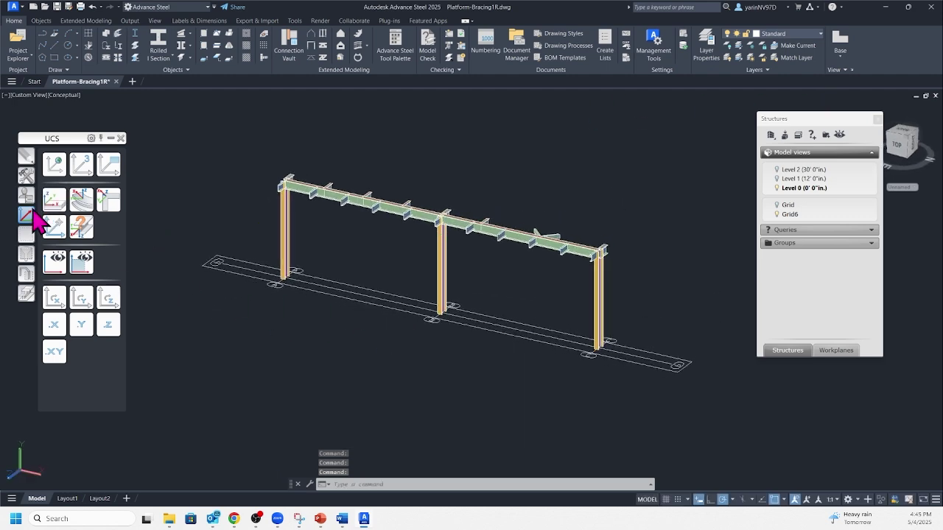
{"action": "left_click", "coordinate": [56, 228]}
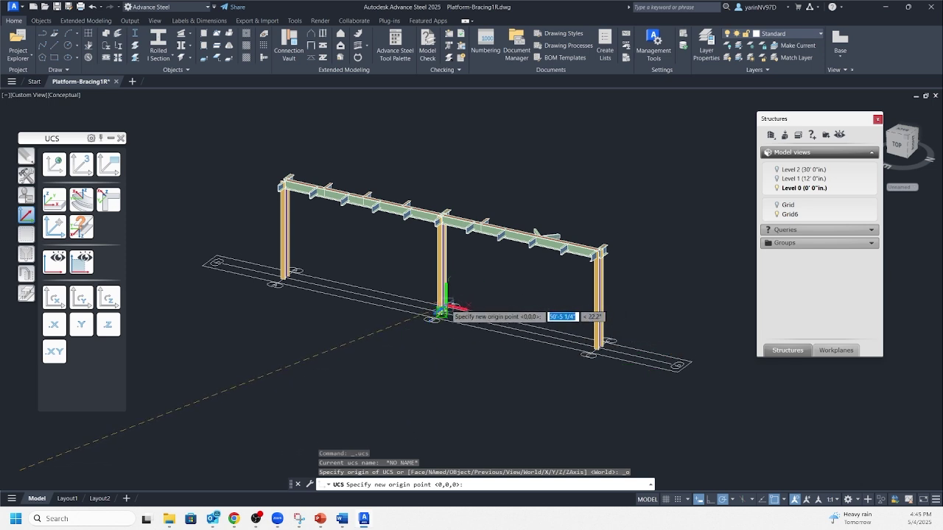
{"action": "left_click", "coordinate": [439, 316]}
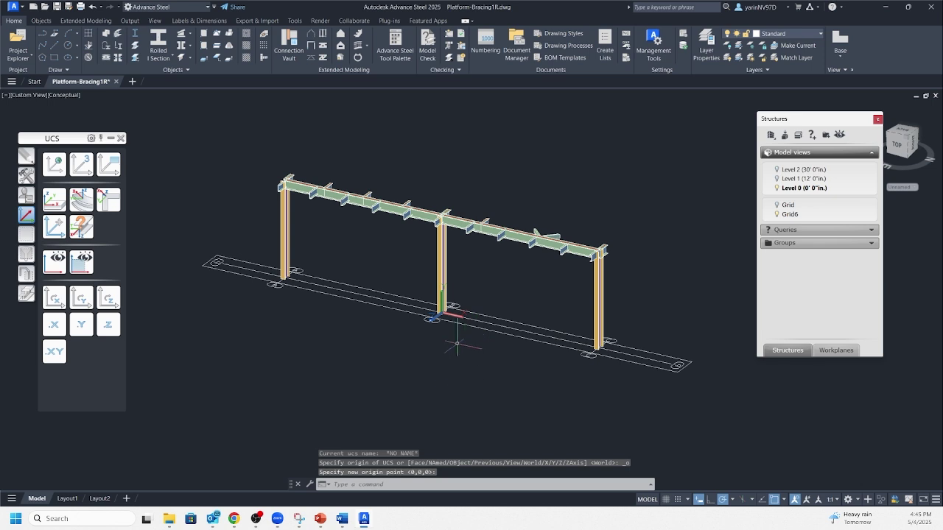
{"action": "scroll", "coordinate": [444, 320], "scroll_direction": "up", "scroll_amount": 6}
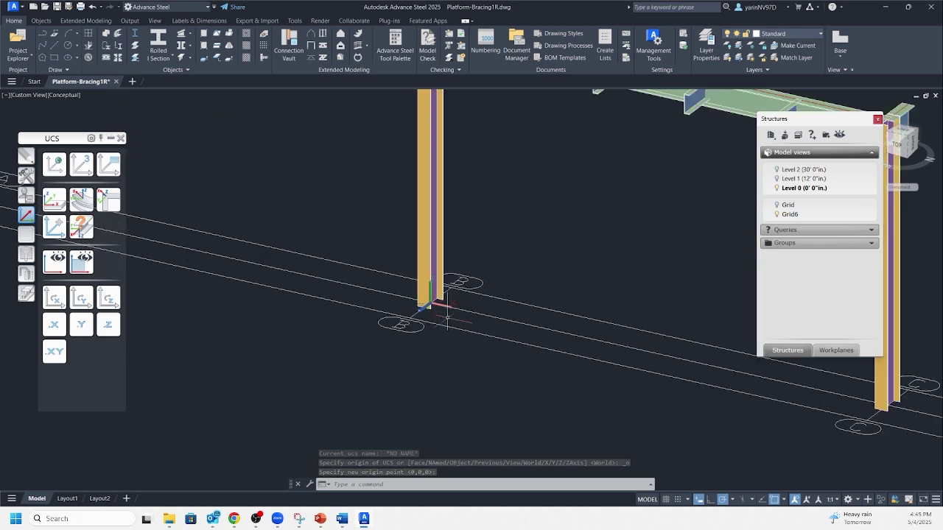
{"action": "scroll", "coordinate": [446, 321], "scroll_direction": "down", "scroll_amount": 5}
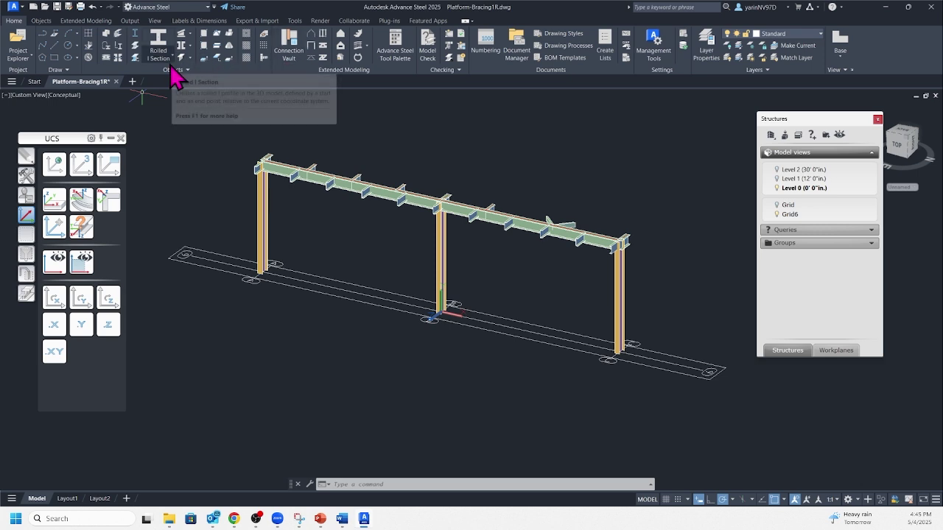
Step: Create structural element bracing on grid line 6 from the base of the middle column to the top of the grid C column
{"action": "left_click", "coordinate": [311, 60]}
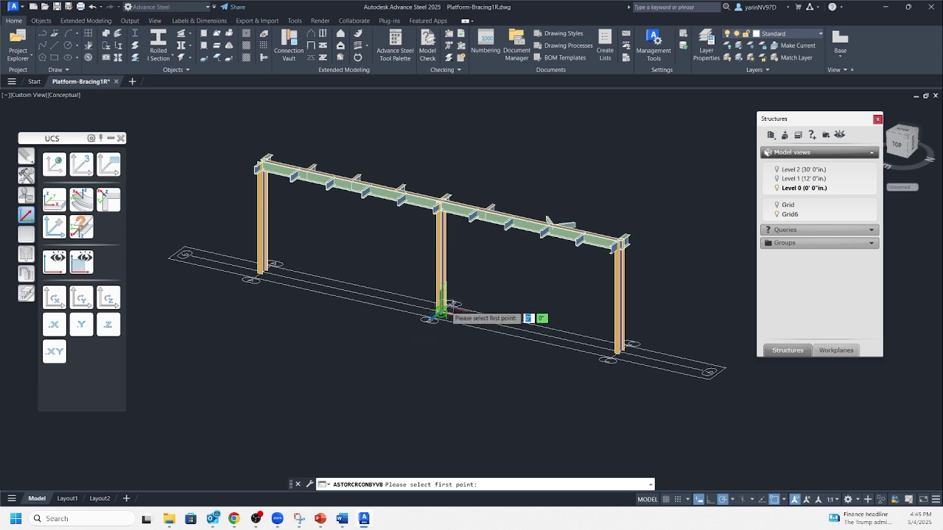
{"action": "left_click", "coordinate": [441, 314]}
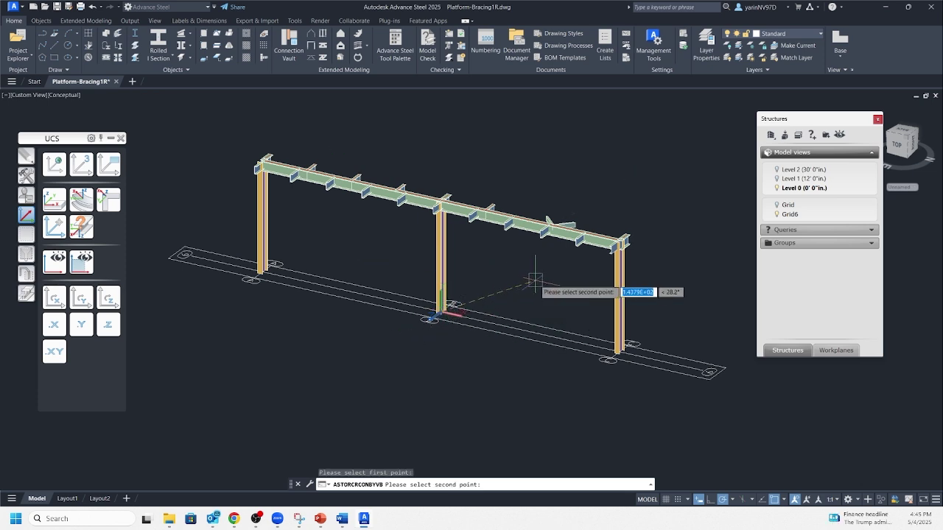
{"action": "left_click", "coordinate": [619, 250]}
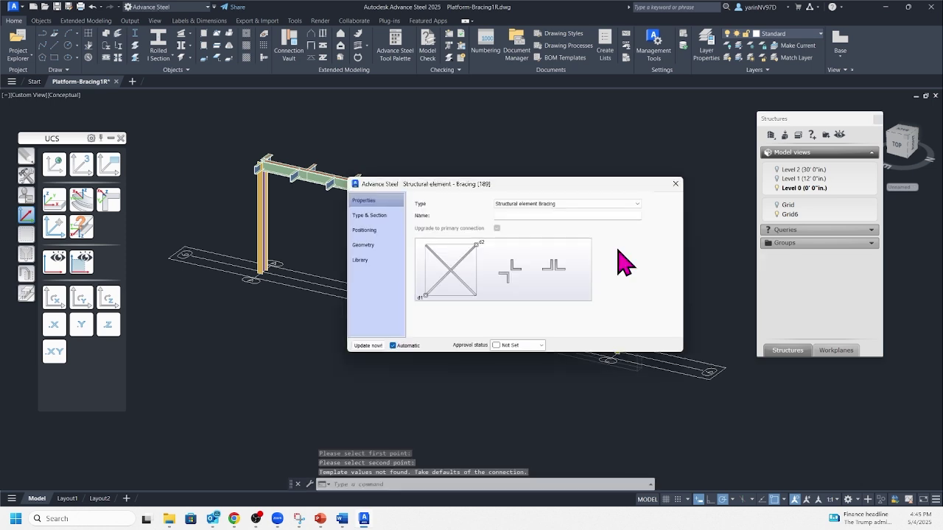
Step: Give the grid line 6 bracing 2 fields and a 1' offset from the top, and close its settings
{"action": "left_click", "coordinate": [370, 216]}
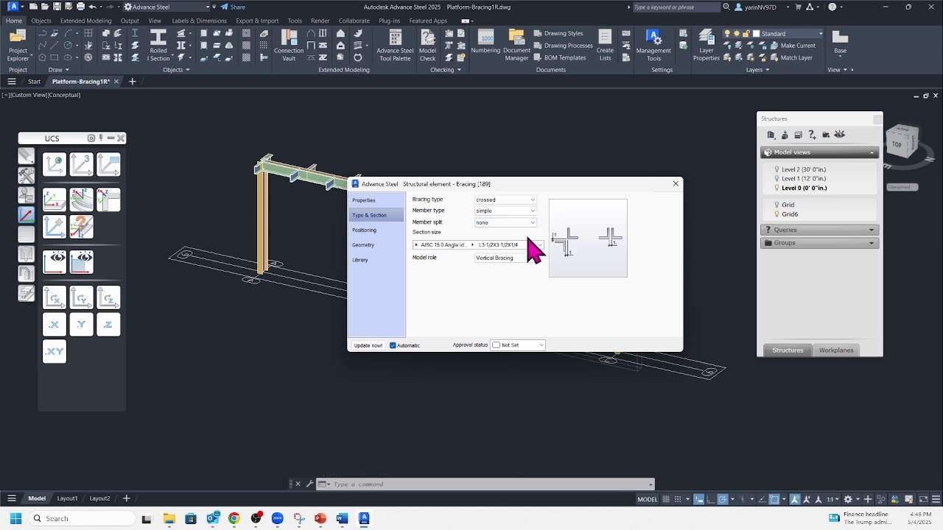
{"action": "left_click", "coordinate": [368, 232]}
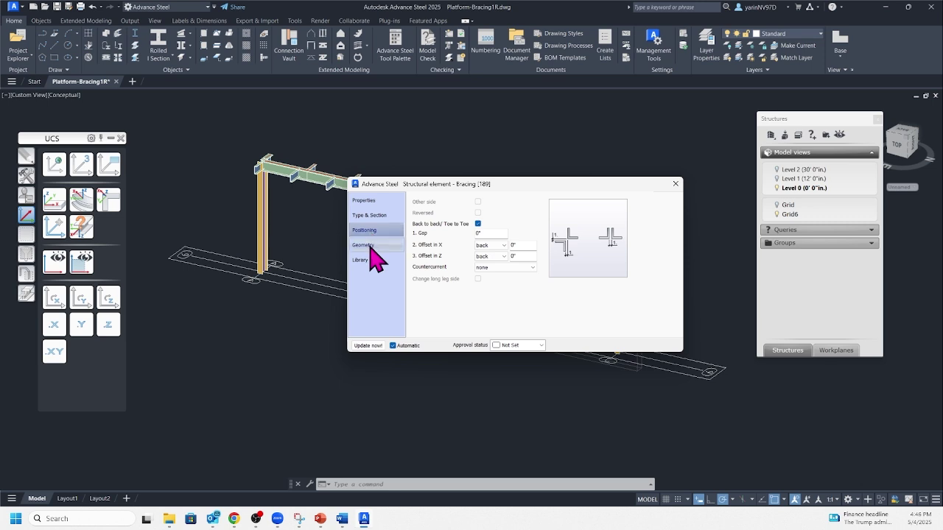
{"action": "left_click", "coordinate": [370, 248]}
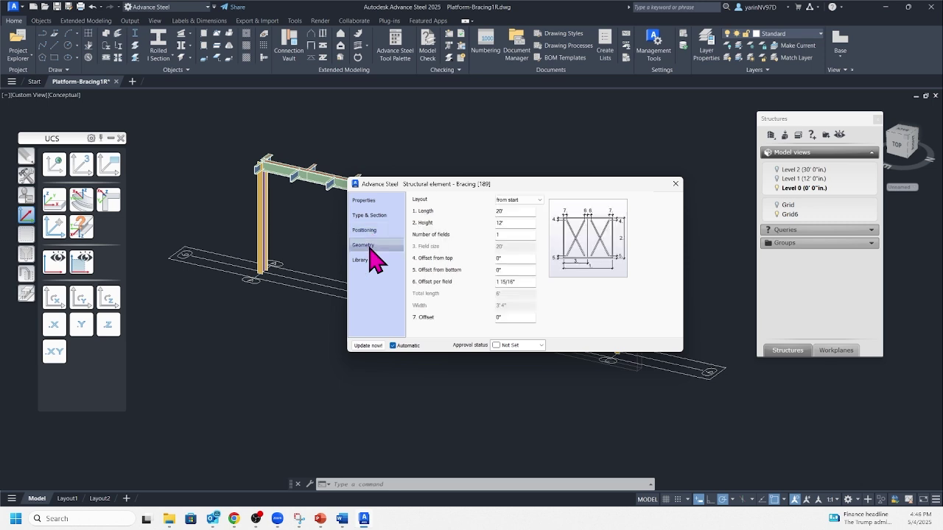
{"action": "left_click", "coordinate": [503, 236]}
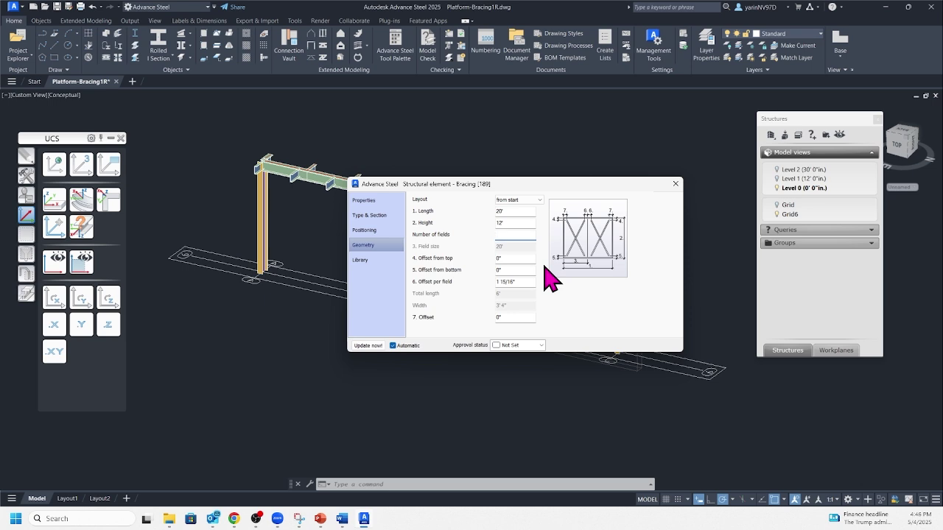
{"action": "type", "text": "2"}
{"action": "left_click", "coordinate": [513, 258]}
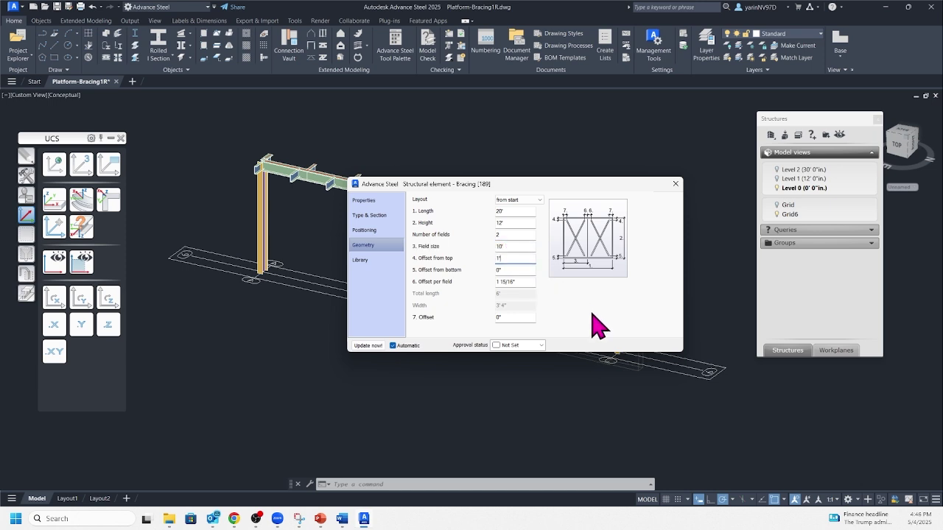
{"action": "left_click", "coordinate": [675, 184]}
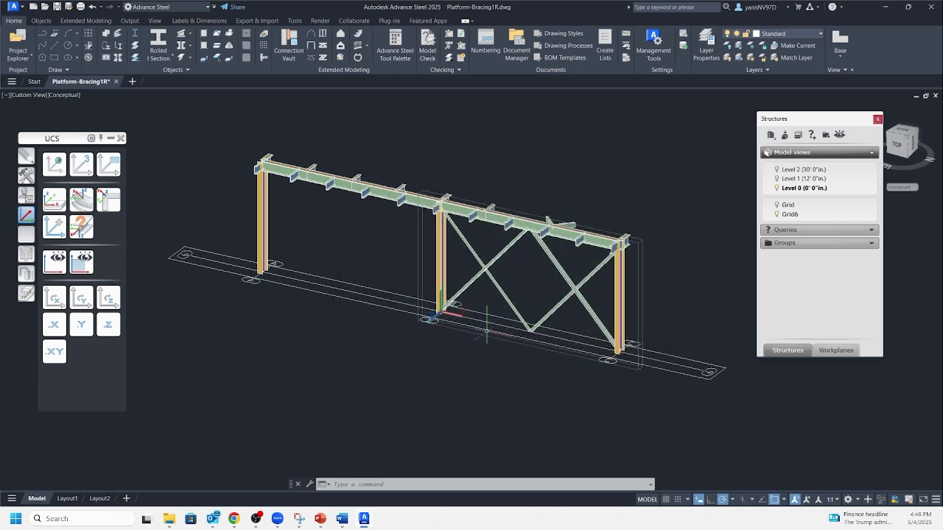
{"action": "middle_click_drag", "start_coordinate": [593, 328], "coordinate": [579, 317]}
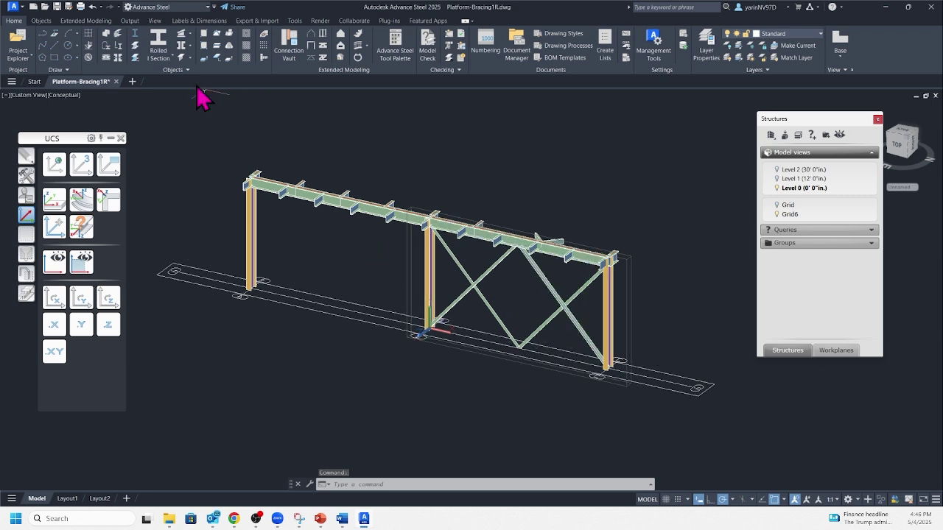
Step: Undo the last geometry changes and the creation of the bracing on grid line 6
{"action": "left_click", "coordinate": [92, 7]}
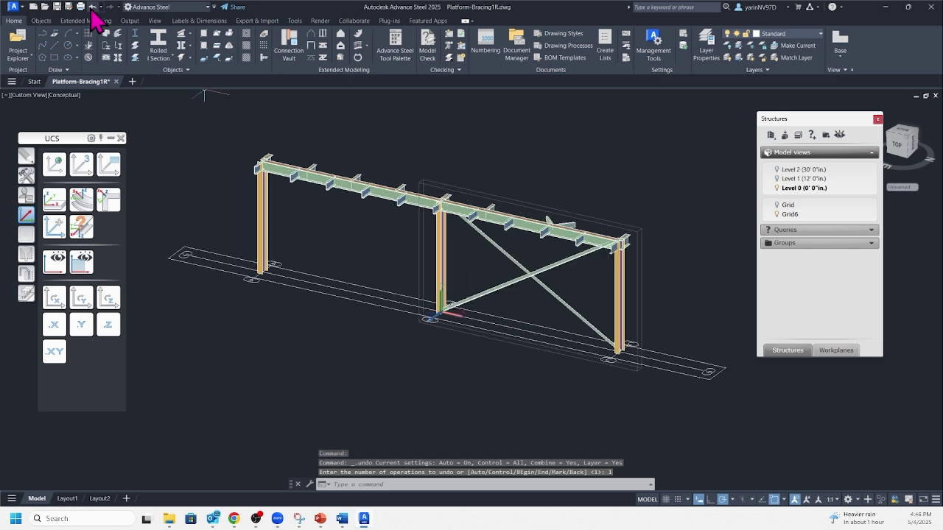
{"action": "left_click", "coordinate": [91, 7]}
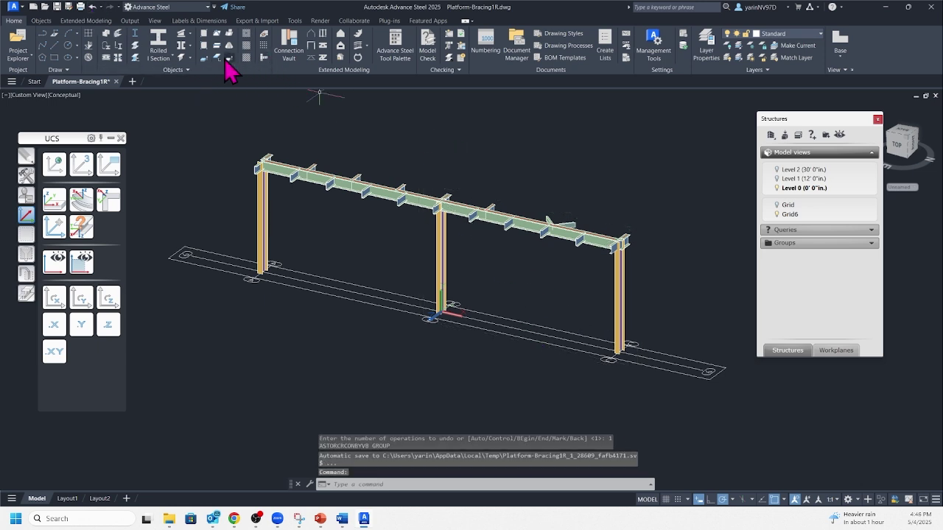
Step: Create structural element bracing from the base of the middle column to the top of the grid C column on grid line 6
{"action": "left_click", "coordinate": [310, 59]}
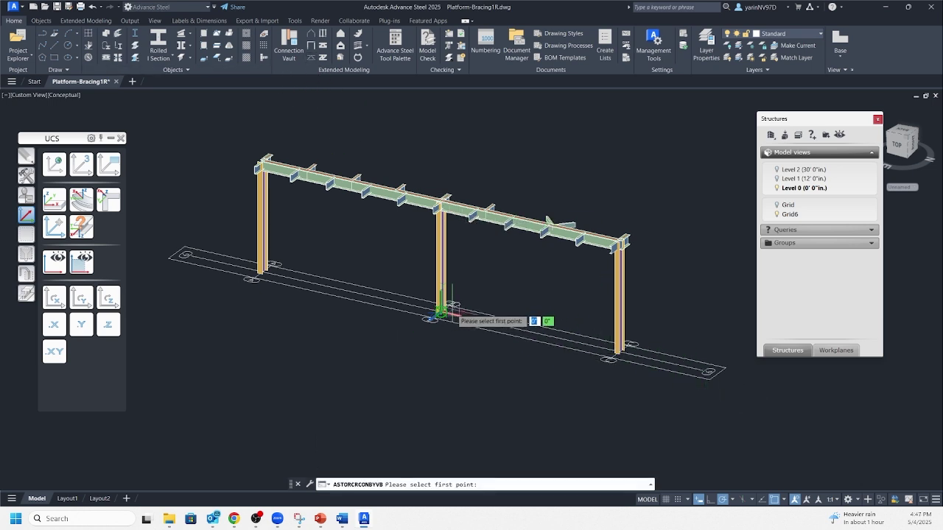
{"action": "left_click", "coordinate": [440, 316]}
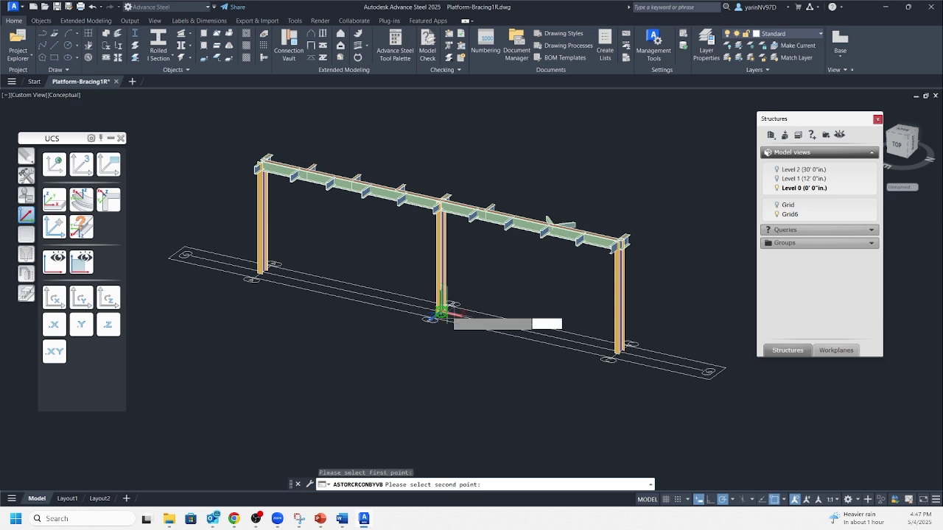
{"action": "left_click", "coordinate": [619, 241]}
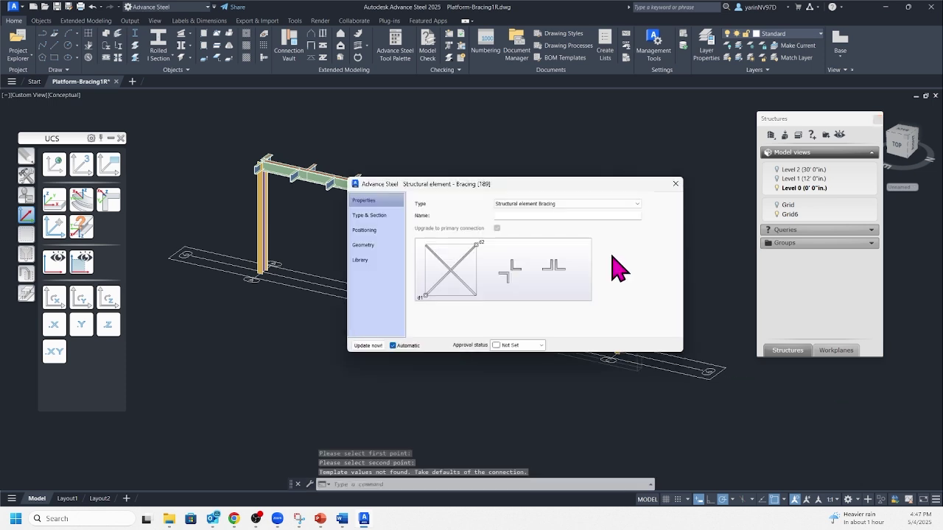
Step: Set the new grid line 6 bracing's offset from top to 1' with a single field, and close its settings
{"action": "left_click", "coordinate": [371, 215]}
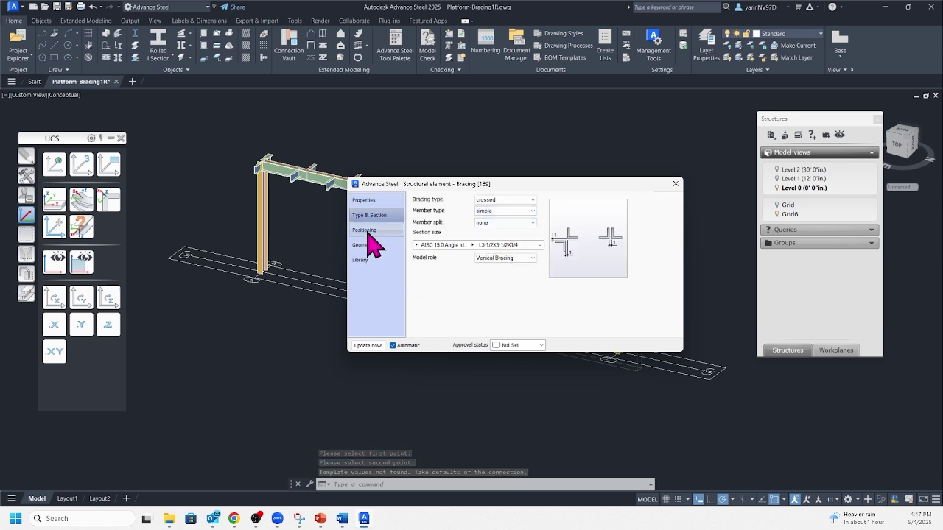
{"action": "left_click", "coordinate": [365, 245]}
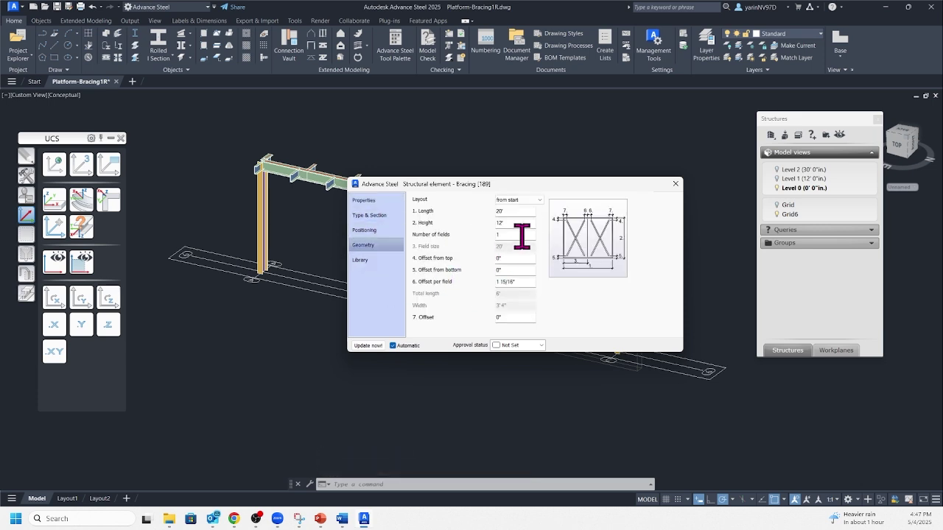
{"action": "left_click_drag", "start_coordinate": [533, 189], "coordinate": [245, 289]}
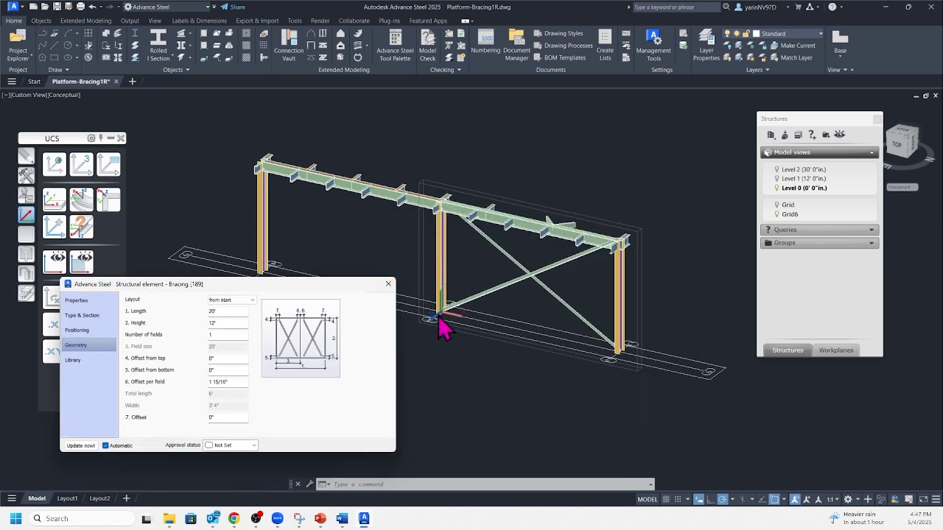
{"action": "double_click", "coordinate": [228, 360]}
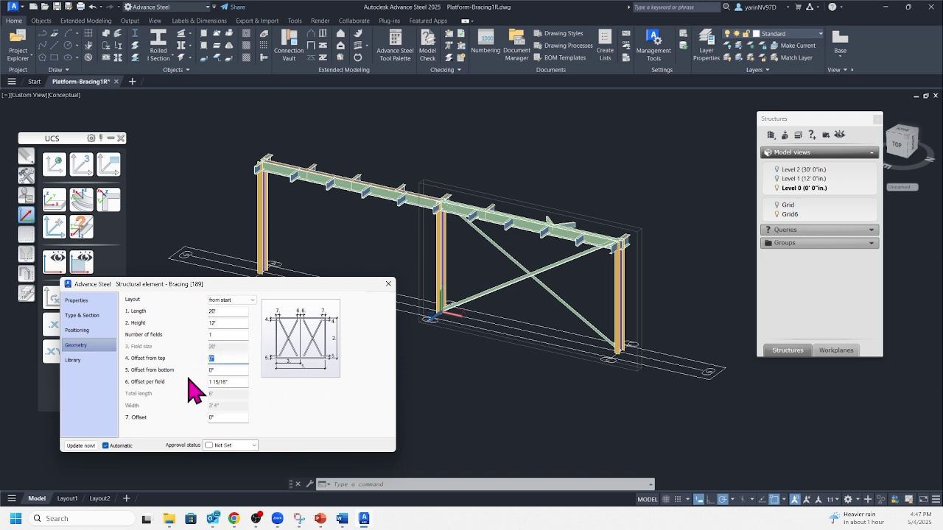
{"action": "type", "text": "1"}
{"action": "left_click", "coordinate": [389, 286]}
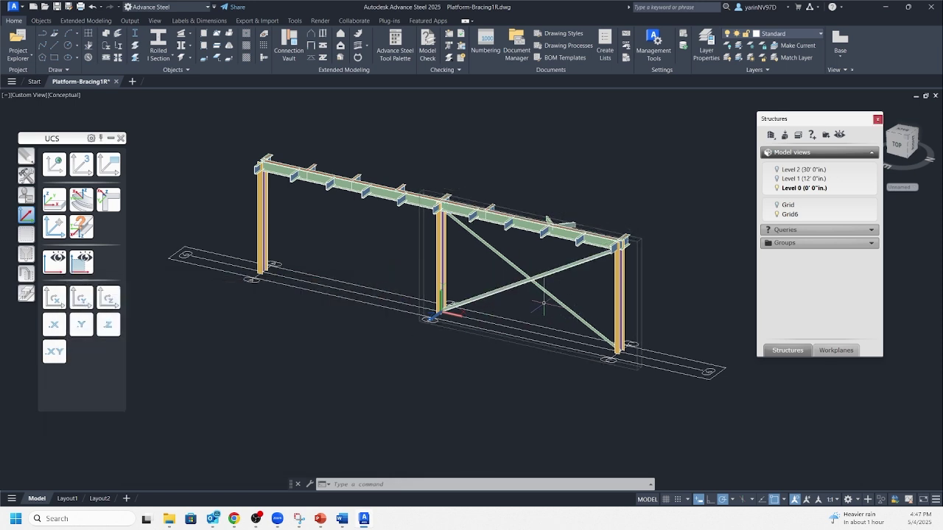